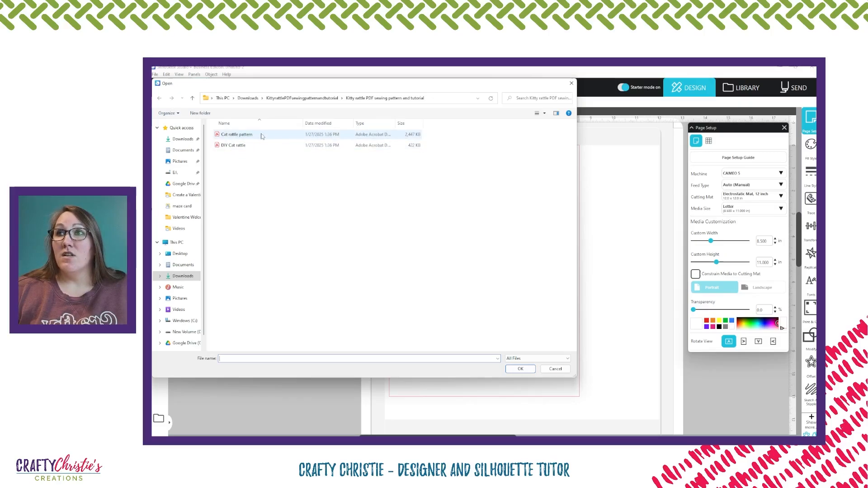
# Open the Cat rattle pattern PDF and import the current page as vector with grouping turned off.
pyautogui.click(274, 135)
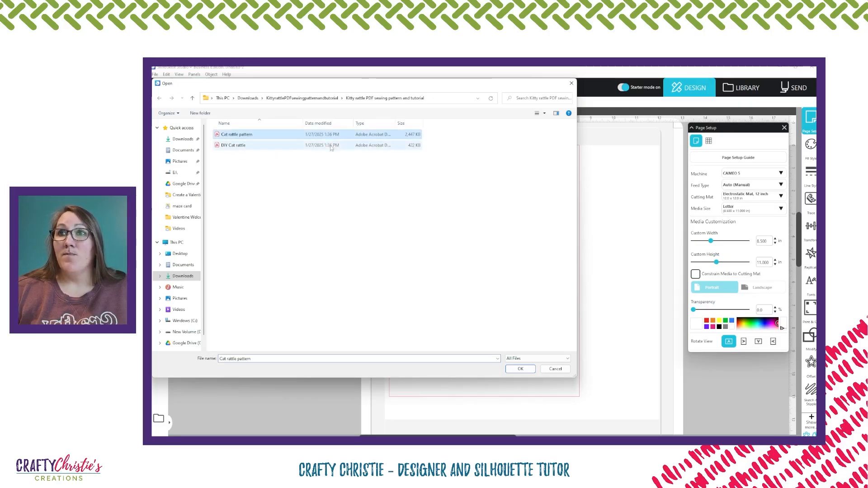
pyautogui.click(521, 369)
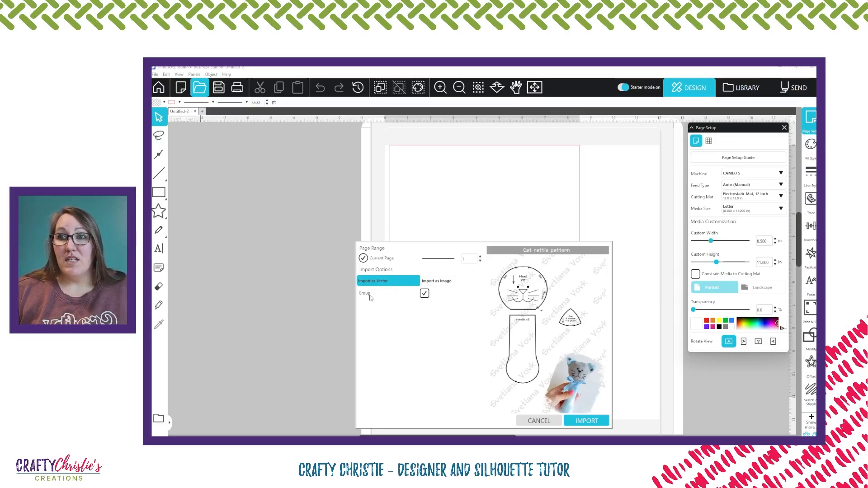
pyautogui.click(425, 295)
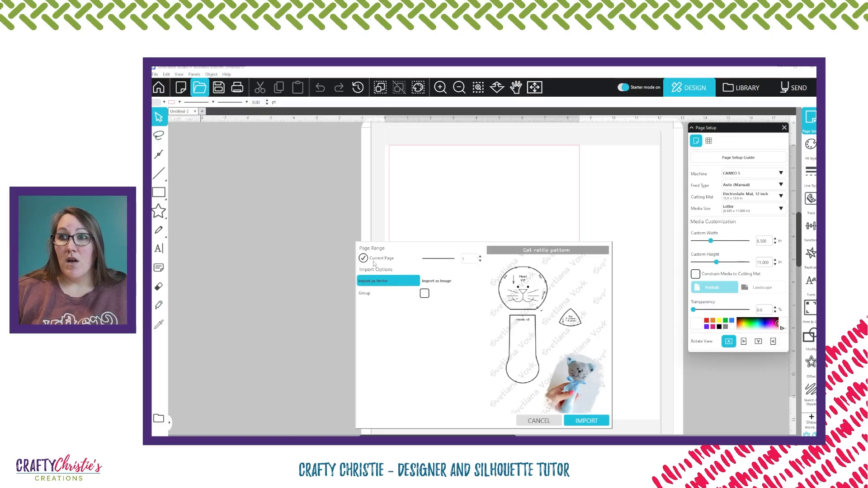
pyautogui.click(594, 422)
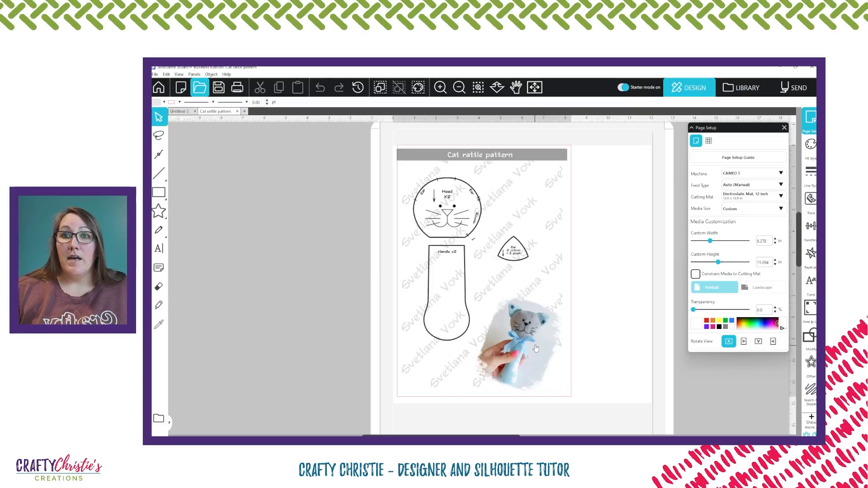
# Move the pattern image off the page onto the grey area and delete the separate title banner.
pyautogui.moveTo(537, 350); pyautogui.dragTo(325, 337)
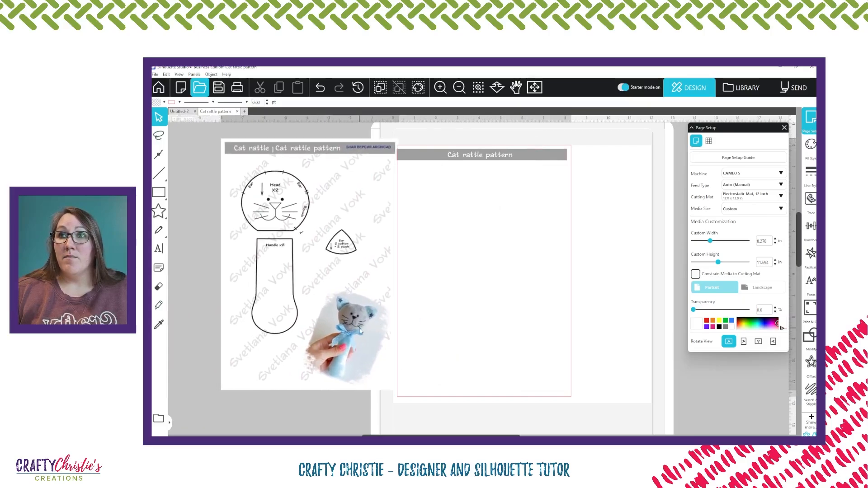
pyautogui.moveTo(470, 157); pyautogui.dragTo(474, 208)
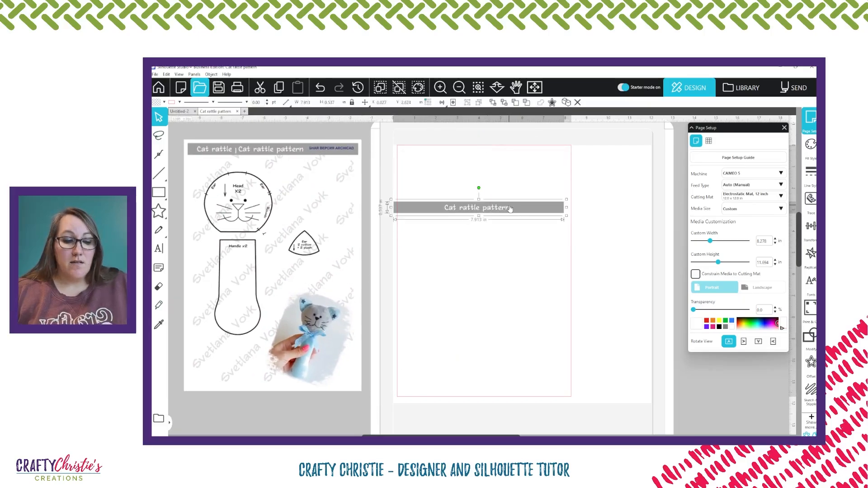
pyautogui.press('Delete')
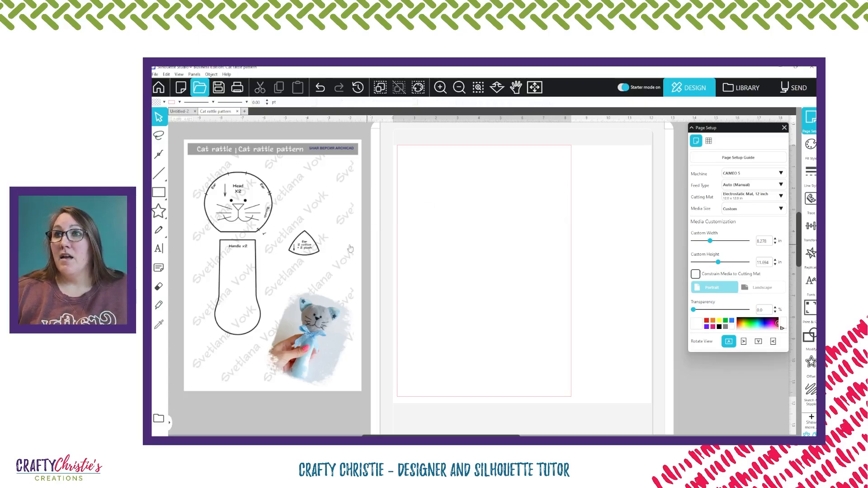
pyautogui.moveTo(303, 251)
pyautogui.mouseDown()
pyautogui.moveTo(353, 251)
pyautogui.moveTo(302, 254)
pyautogui.mouseUp()
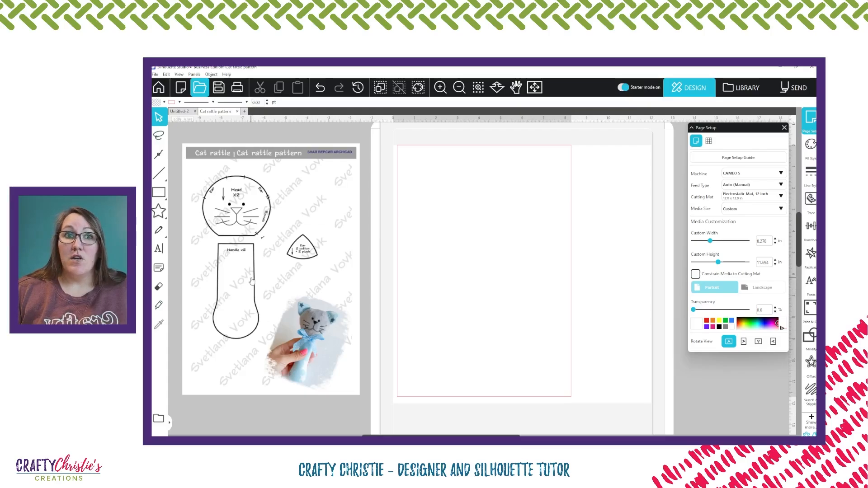
# Trace the outer edges of the head, handle and ear pieces, and move the pattern image away onto the page.
pyautogui.click(280, 278)
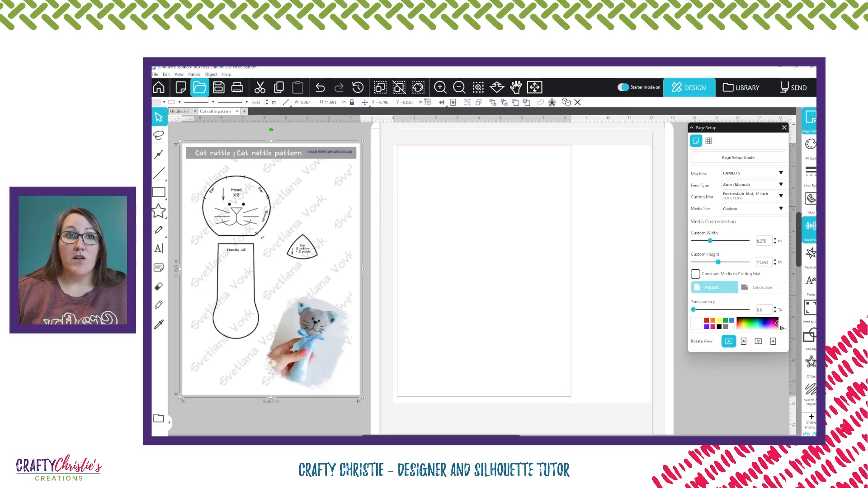
pyautogui.click(811, 199)
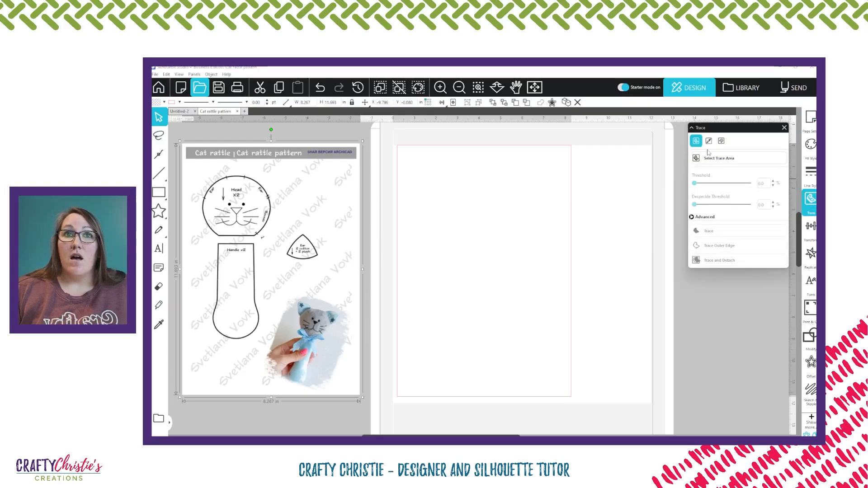
pyautogui.click(740, 159)
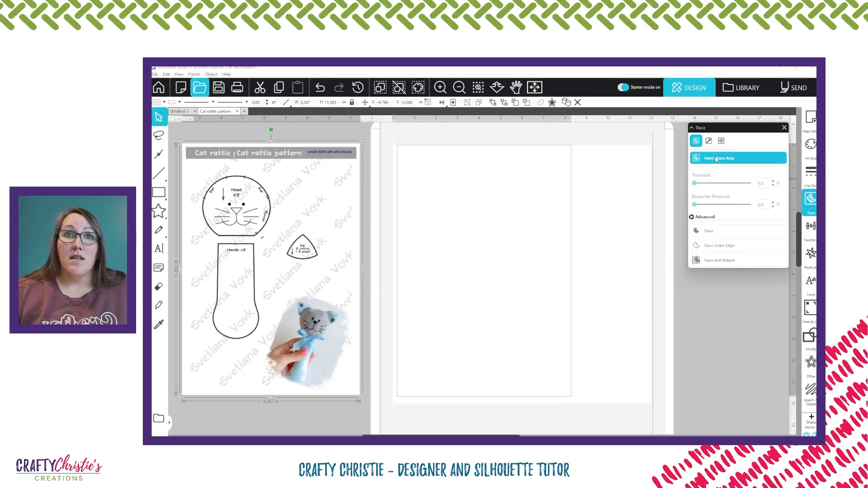
pyautogui.click(719, 159)
pyautogui.click(158, 174)
pyautogui.click(215, 173)
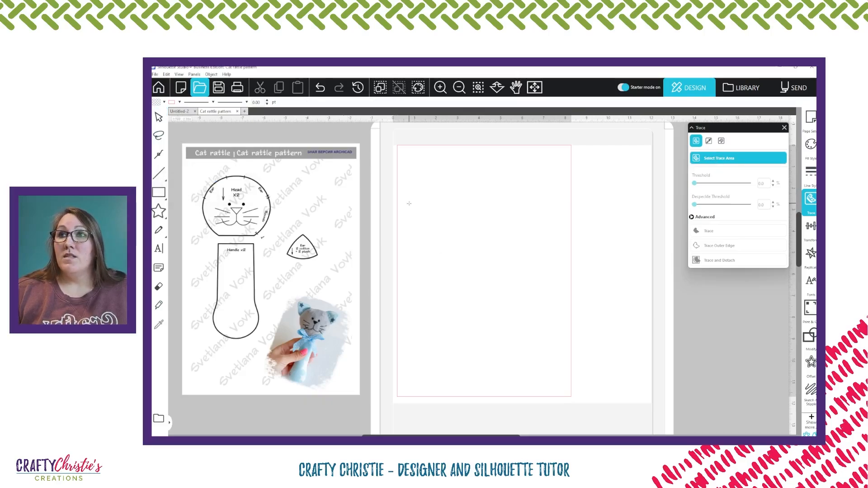
pyautogui.click(159, 192)
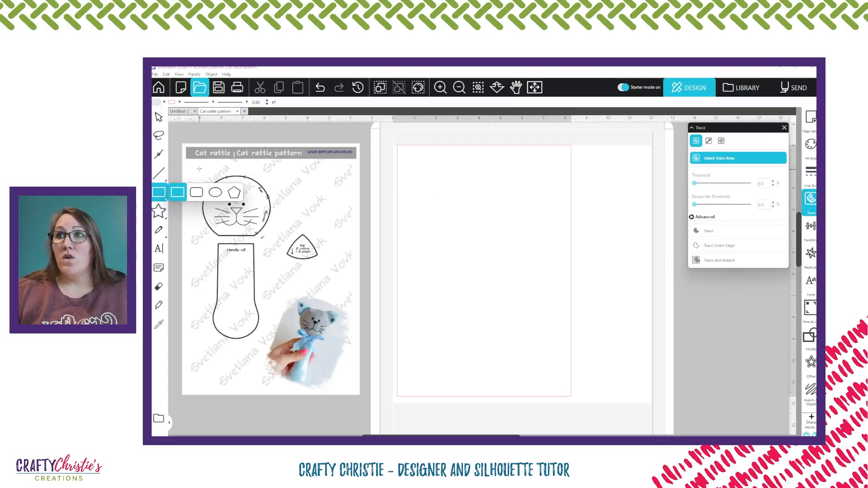
pyautogui.moveTo(189, 166)
pyautogui.mouseDown()
pyautogui.moveTo(217, 275)
pyautogui.moveTo(317, 374)
pyautogui.moveTo(339, 376)
pyautogui.moveTo(327, 372)
pyautogui.mouseUp()
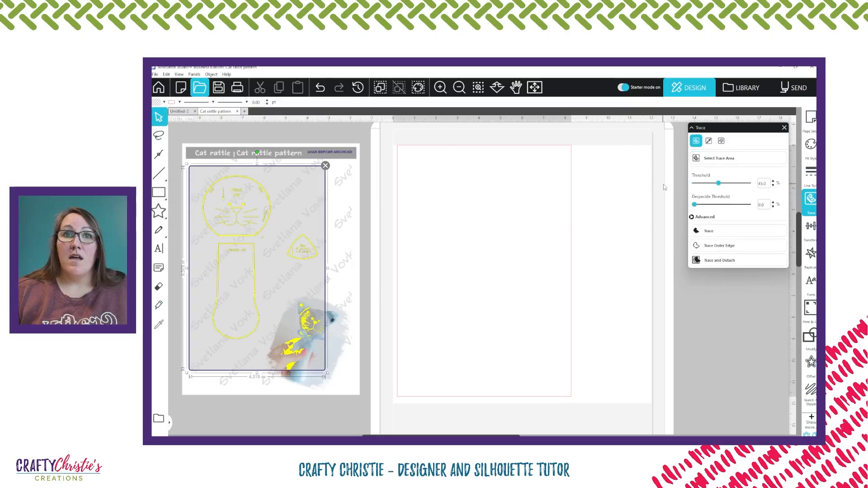
pyautogui.click(715, 247)
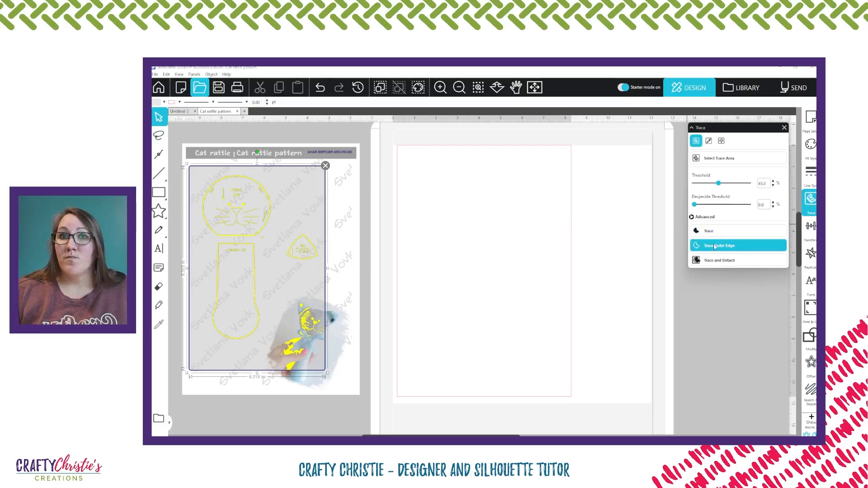
pyautogui.moveTo(257, 237); pyautogui.dragTo(514, 239)
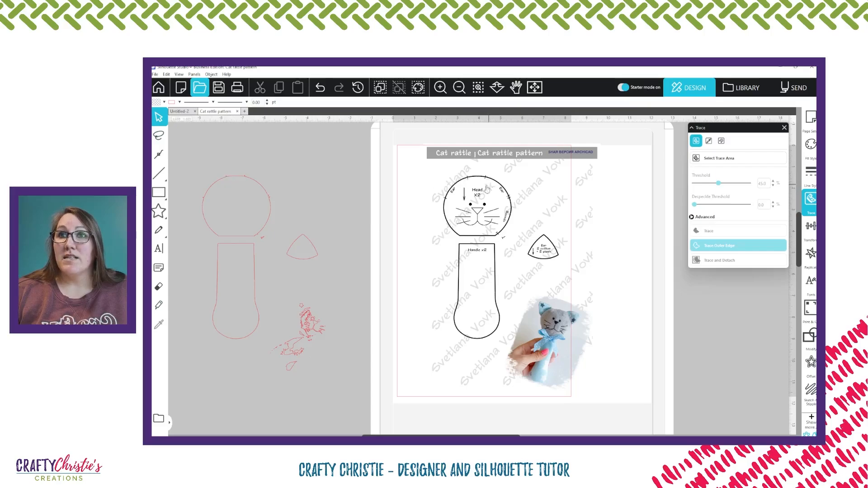
# Release the compound path of the traced outlines and delete all stray fragments, keeping only the head, handle and ear.
pyautogui.click(262, 238)
pyautogui.rightClick(264, 236)
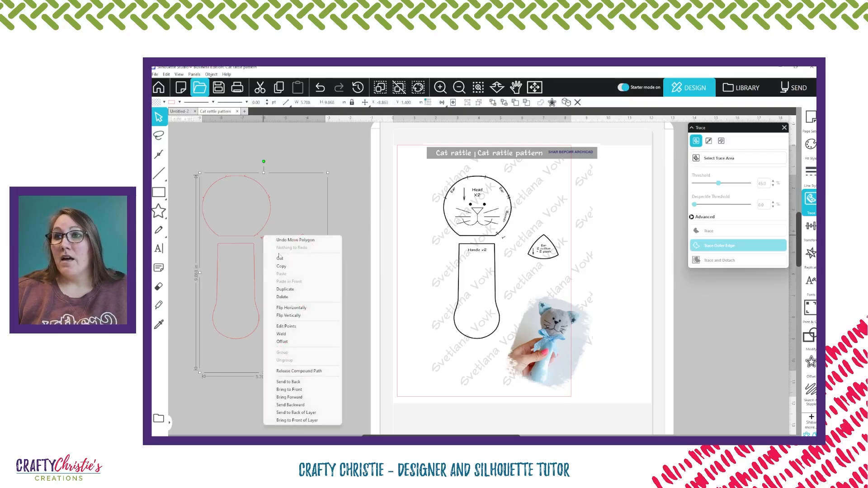
pyautogui.click(292, 371)
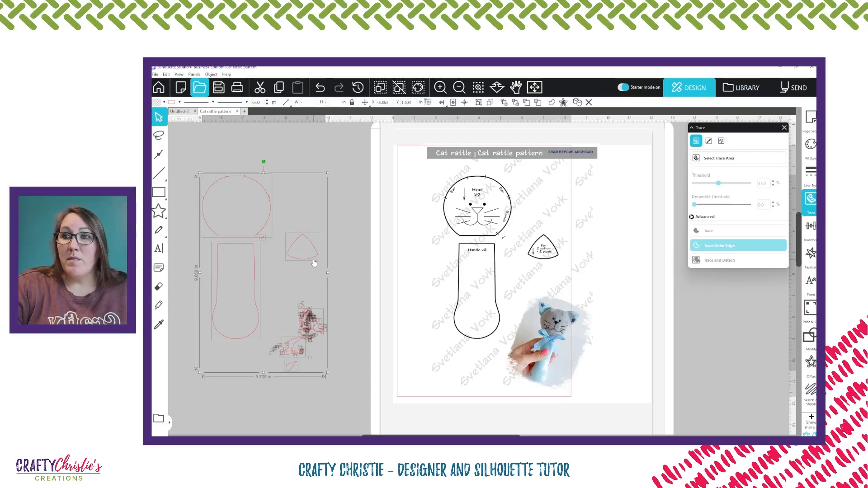
pyautogui.keyDown('shift'); pyautogui.click(257, 232); pyautogui.keyUp('shift')
pyautogui.keyDown('shift'); pyautogui.click(254, 261); pyautogui.keyUp('shift')
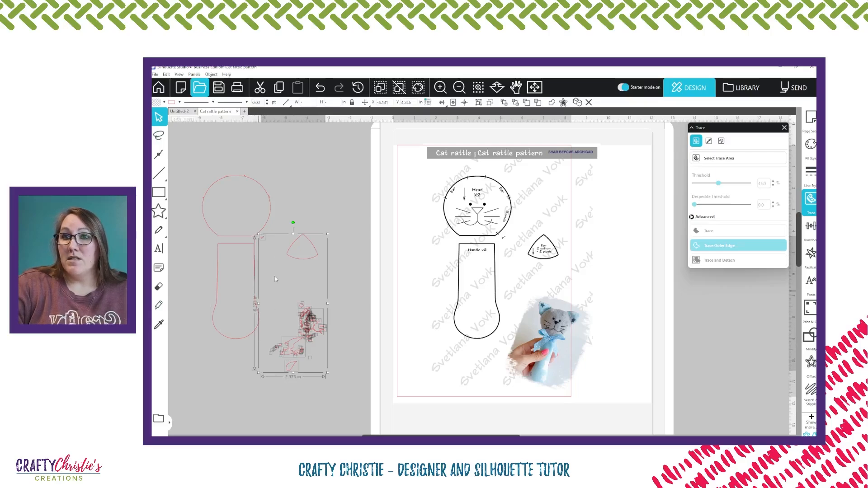
pyautogui.press('Delete')
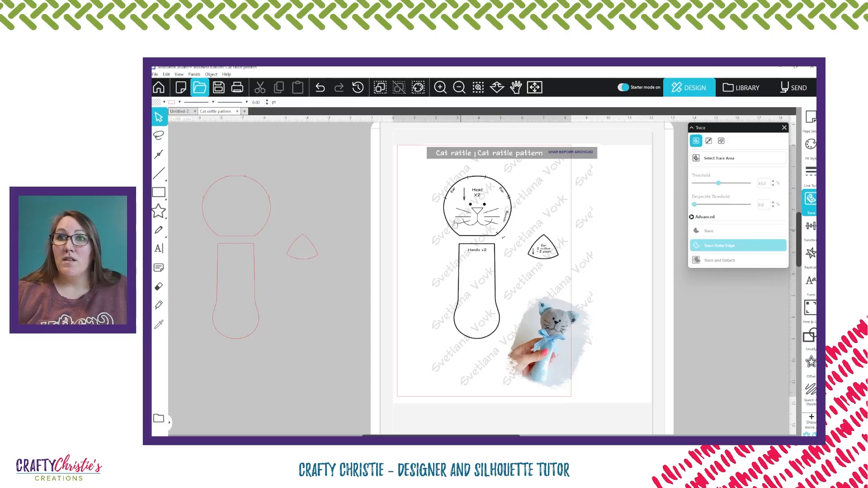
# Trace the full head piece with its face details at a threshold of about 59%, and move the pattern image aside.
pyautogui.click(710, 160)
pyautogui.moveTo(422, 175); pyautogui.dragTo(521, 244)
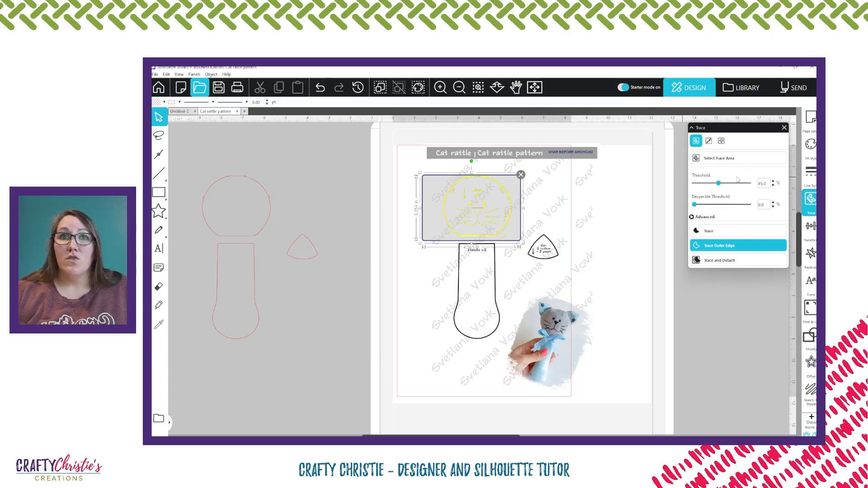
pyautogui.moveTo(721, 186)
pyautogui.mouseDown()
pyautogui.moveTo(746, 186)
pyautogui.moveTo(733, 183)
pyautogui.mouseUp()
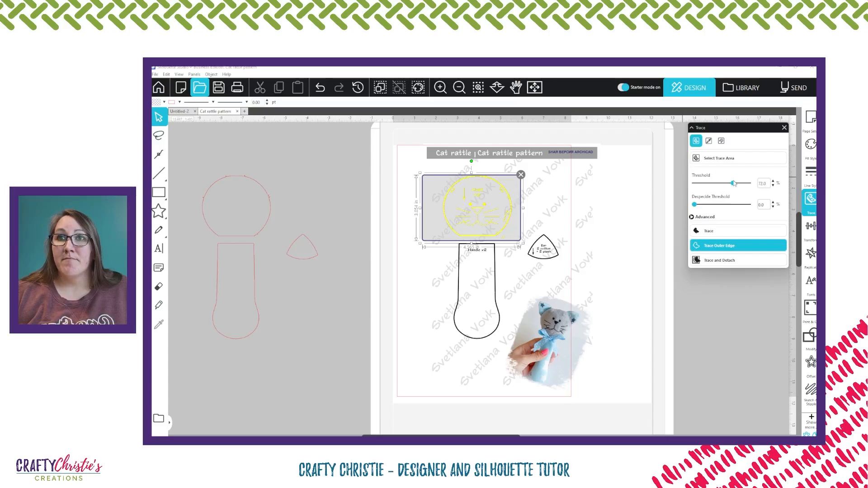
pyautogui.moveTo(735, 184); pyautogui.dragTo(733, 183)
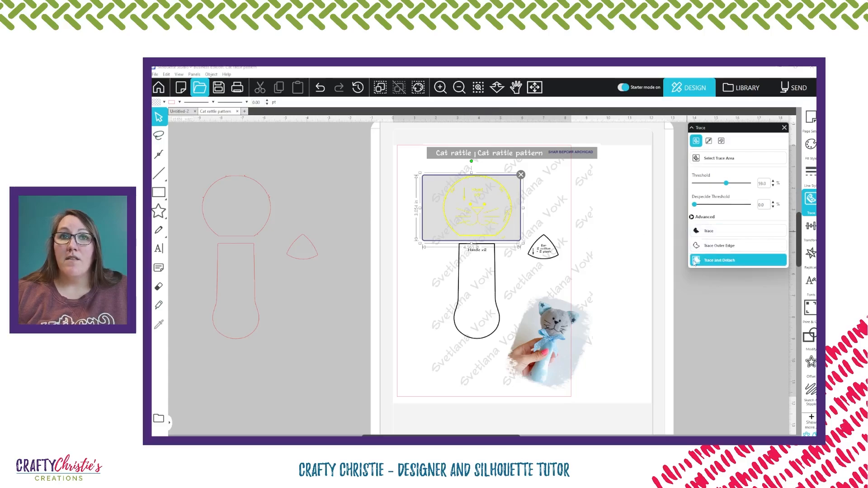
pyautogui.click(721, 234)
pyautogui.moveTo(484, 221)
pyautogui.mouseDown()
pyautogui.moveTo(506, 231)
pyautogui.moveTo(617, 211)
pyautogui.mouseUp()
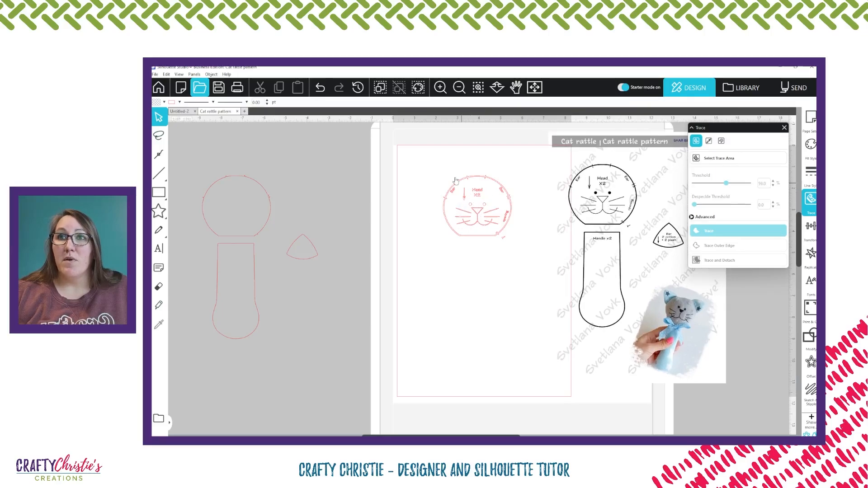
# Open the traced plain head outline on the grey area for point editing.
pyautogui.click(441, 87)
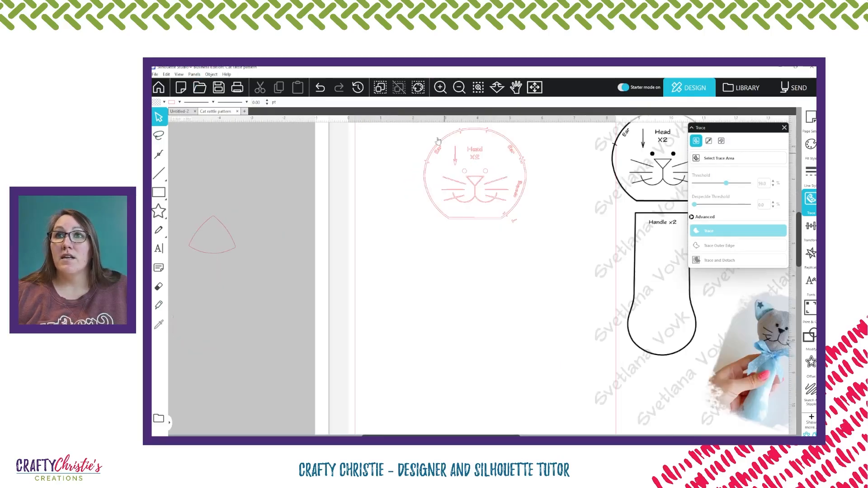
pyautogui.scroll(3, 520, 285)
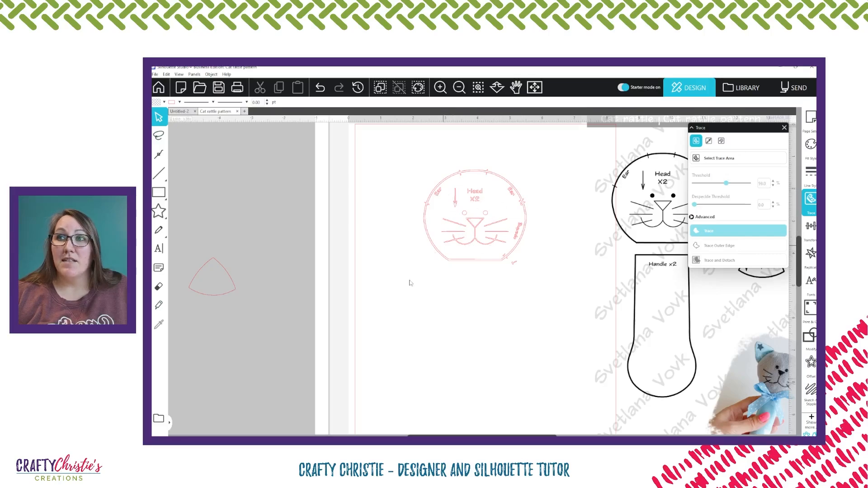
pyautogui.moveTo(467, 436); pyautogui.dragTo(378, 436)
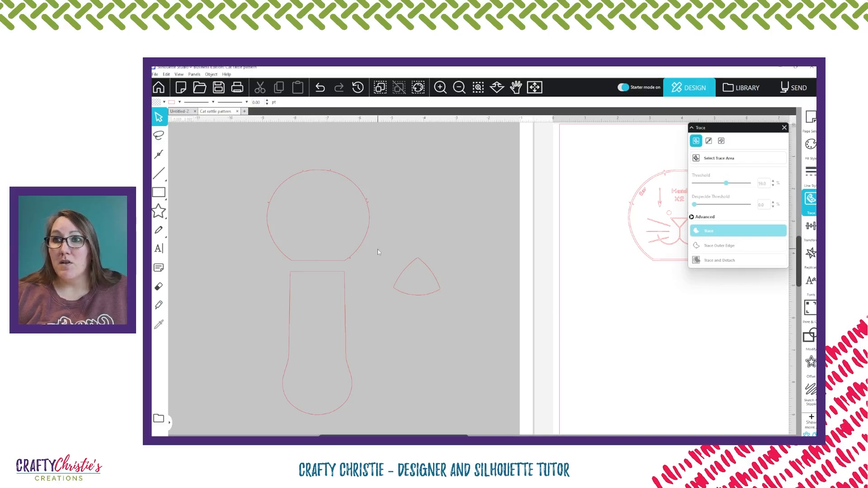
pyautogui.doubleClick(354, 257)
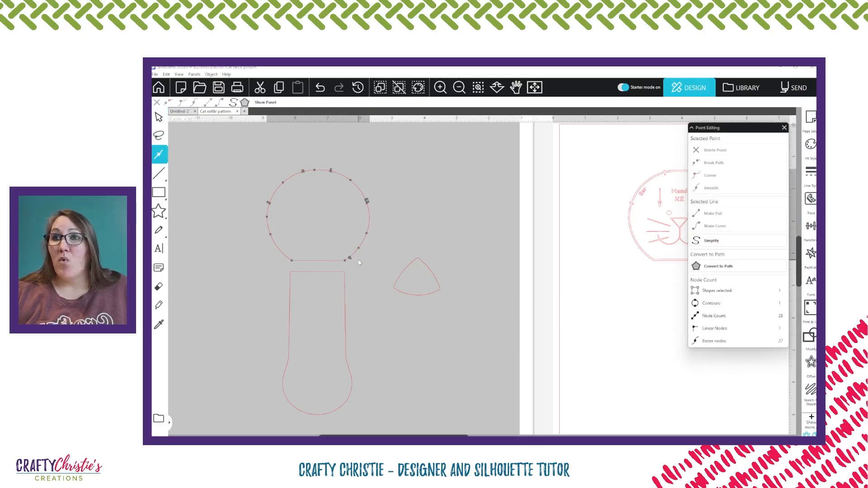
pyautogui.click(440, 87)
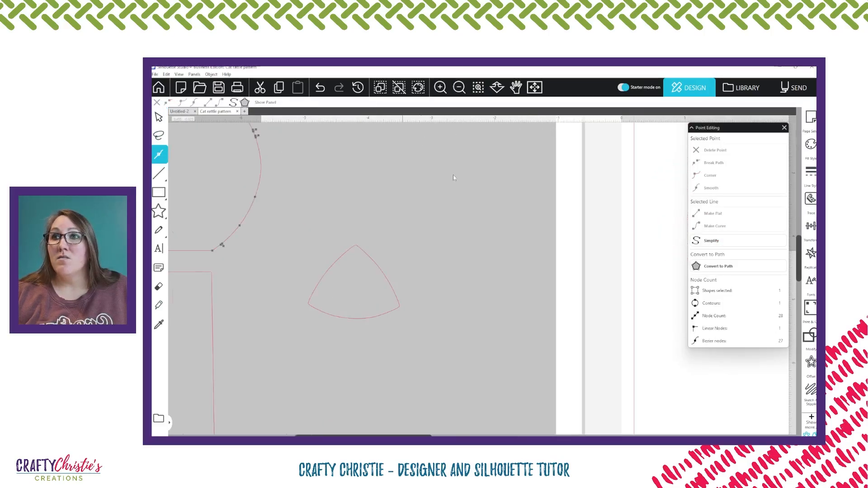
pyautogui.moveTo(432, 435); pyautogui.dragTo(507, 435)
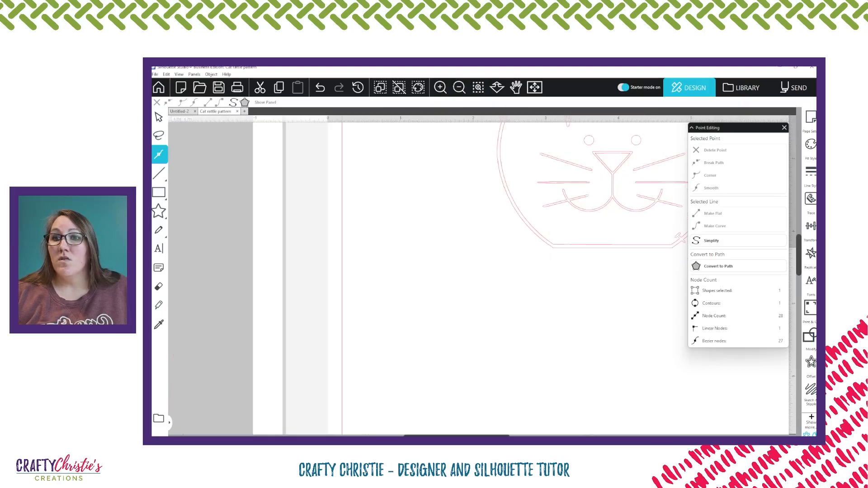
pyautogui.click(431, 434)
pyautogui.moveTo(431, 436); pyautogui.dragTo(262, 435)
pyautogui.scroll(5, 514, 328)
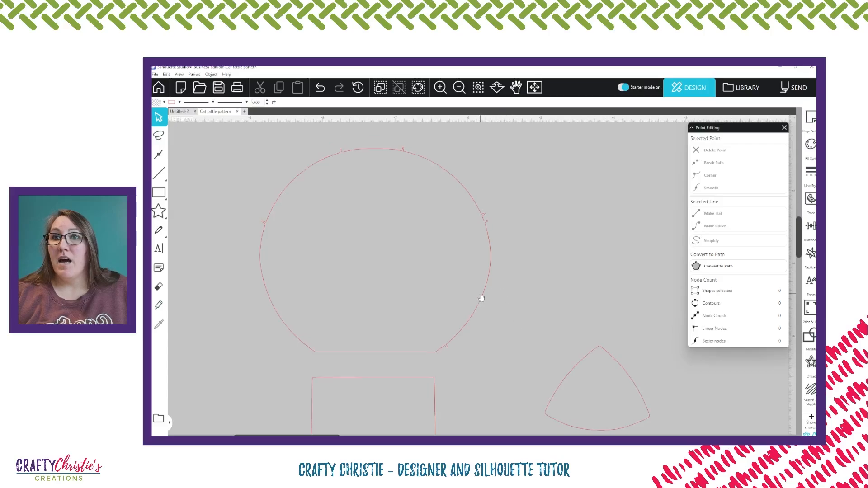
pyautogui.doubleClick(483, 298)
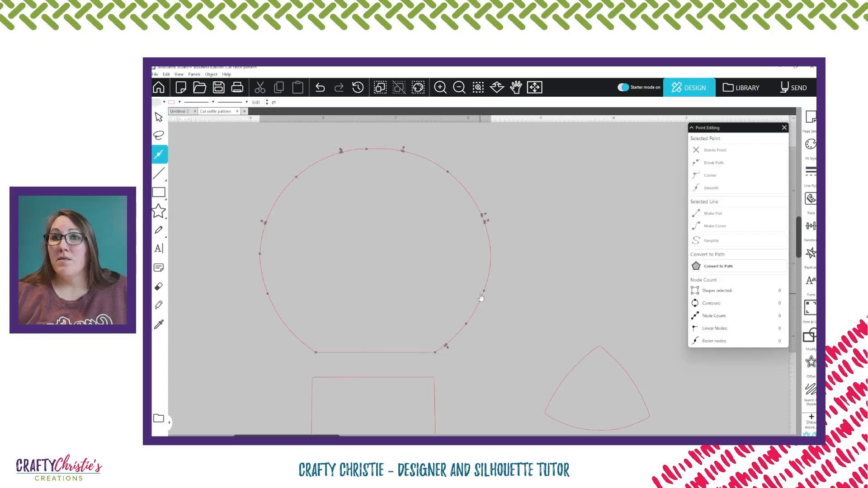
# Delete surplus notch points along the right side and top of the head outline.
pyautogui.click(487, 222)
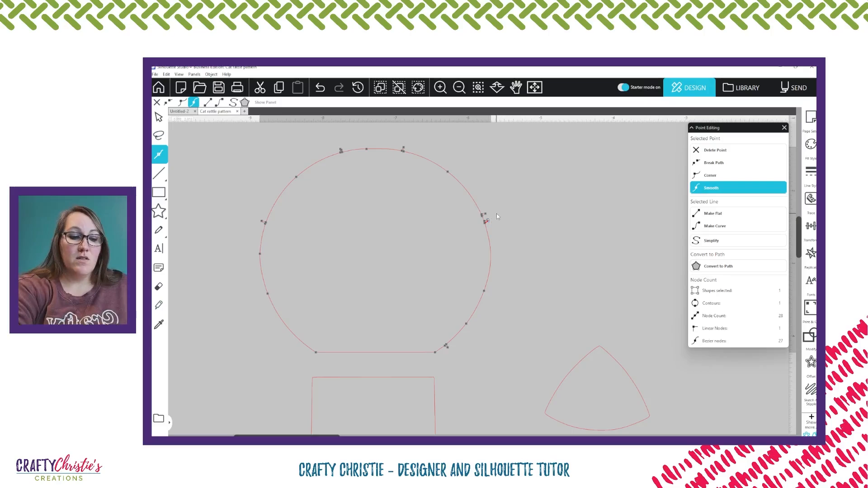
pyautogui.press('Delete')
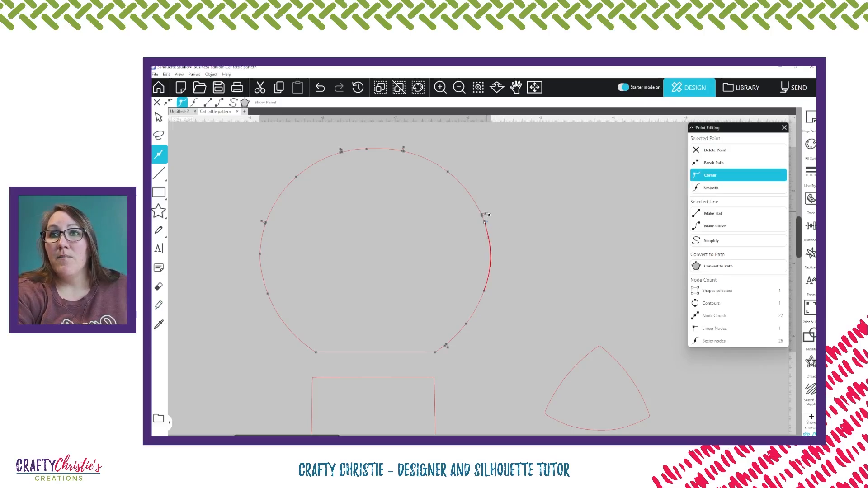
pyautogui.click(486, 214)
pyautogui.press('Delete')
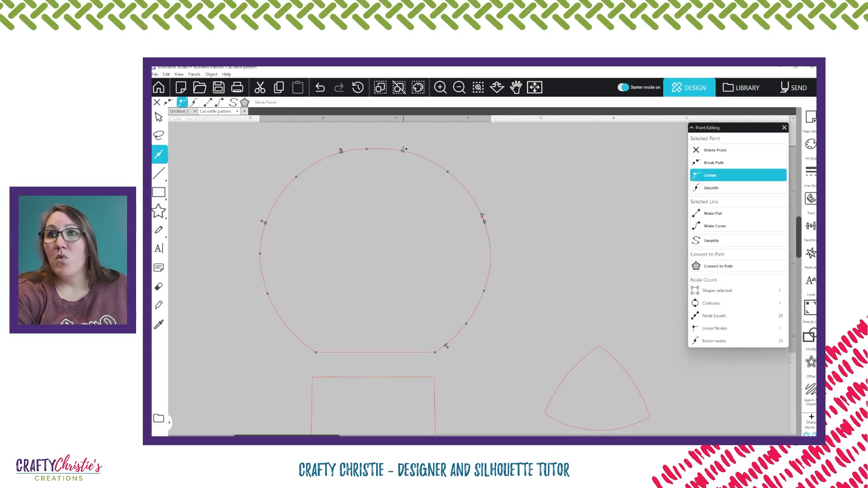
pyautogui.click(341, 152)
pyautogui.press('Delete')
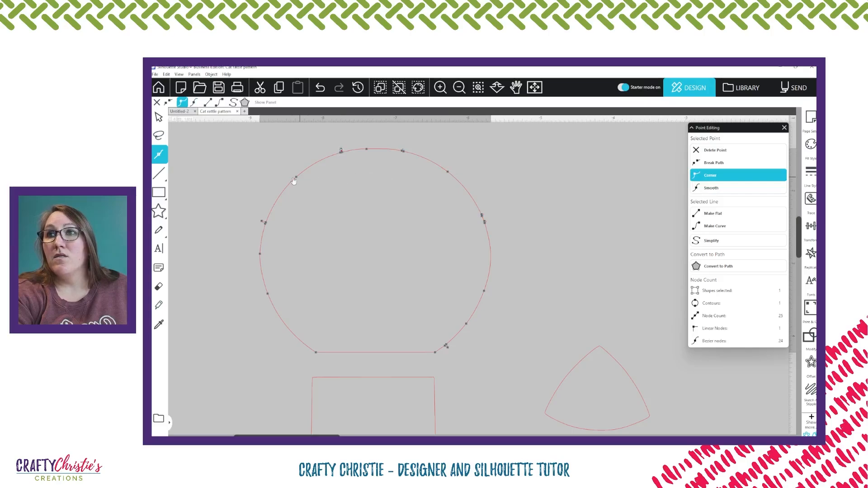
pyautogui.press('Delete')
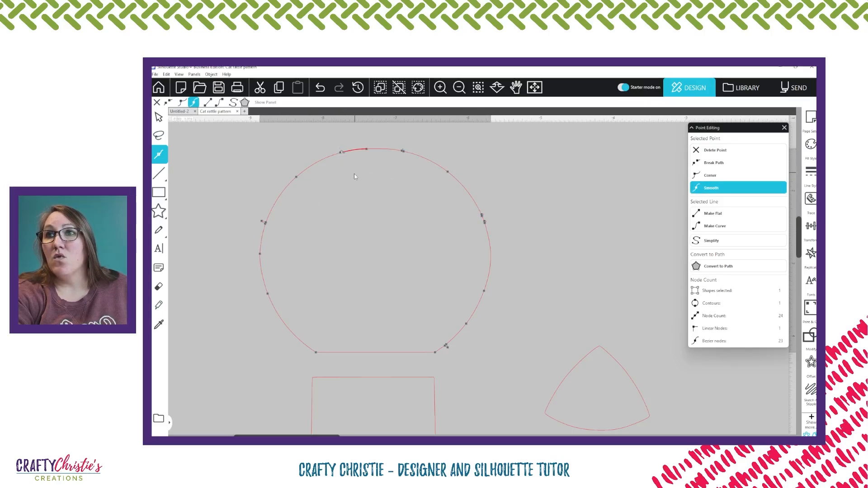
# Delete surplus points at the left notch of the head outline and undo the last deletion there.
pyautogui.click(263, 222)
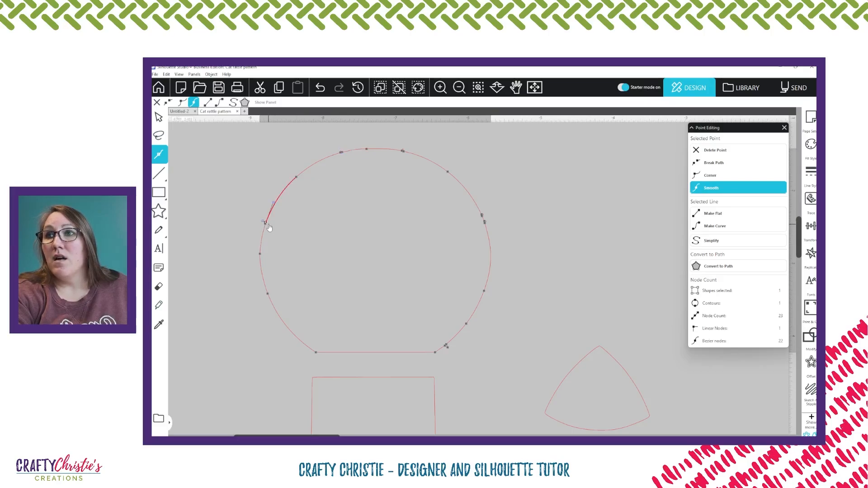
pyautogui.press('Delete')
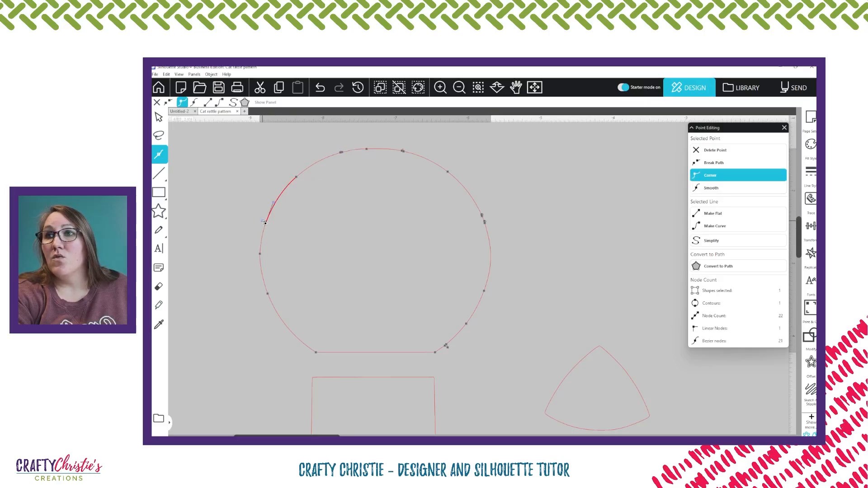
pyautogui.press('Delete')
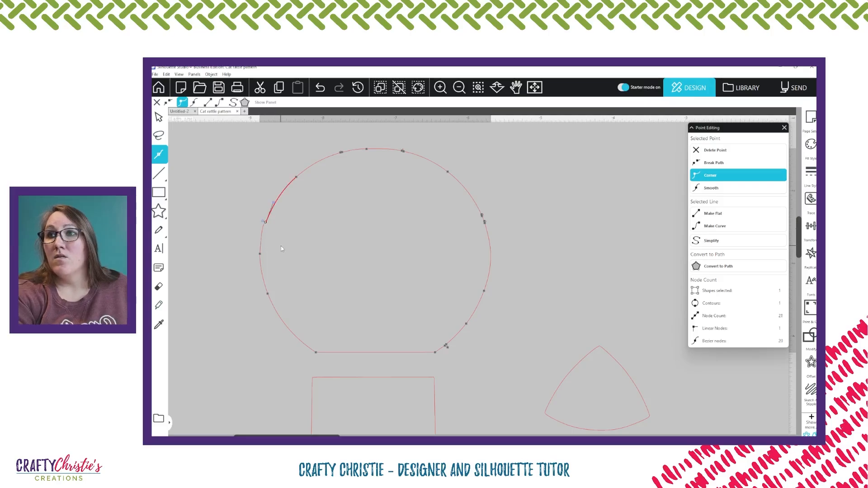
pyautogui.press('i')
pyautogui.hotkey('ctrl', 'z')
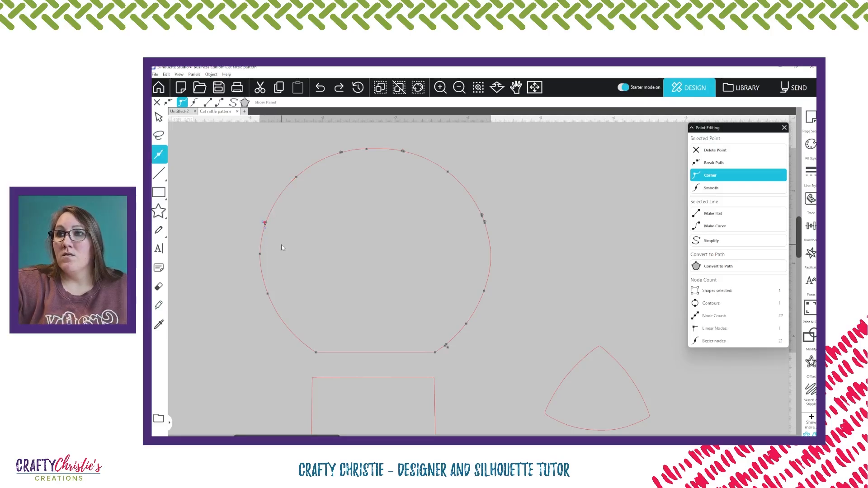
# Delete a surplus point at the notch near the head outline's lower-right corner and leave point editing.
pyautogui.click(446, 347)
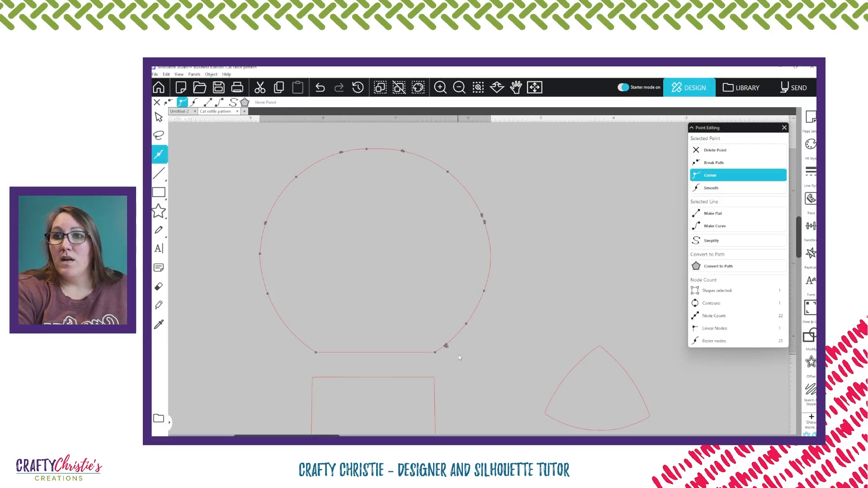
pyautogui.press('Delete')
pyautogui.click(471, 352)
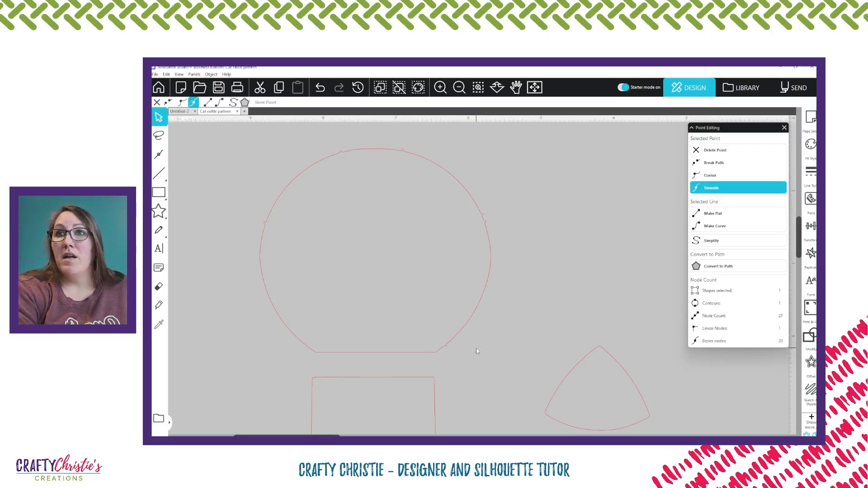
# Try to delete another point at the head outline's left notch, and undo the deletion.
pyautogui.doubleClick(266, 223)
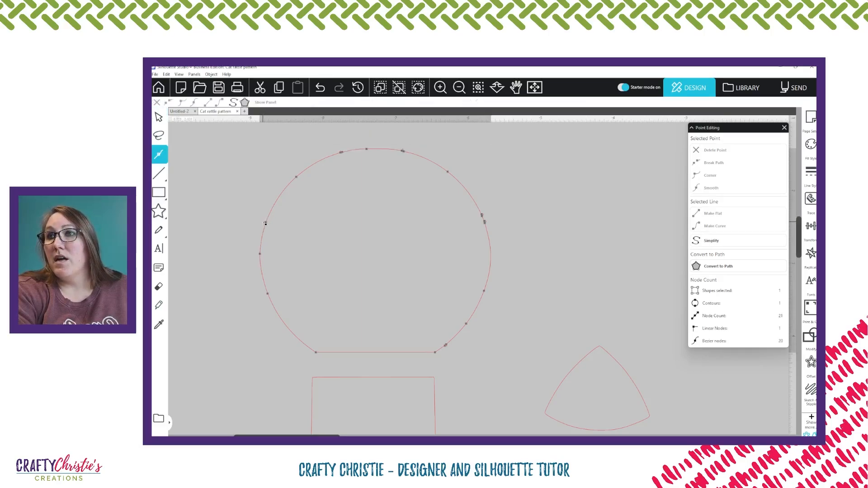
pyautogui.click(266, 222)
pyautogui.press('Delete')
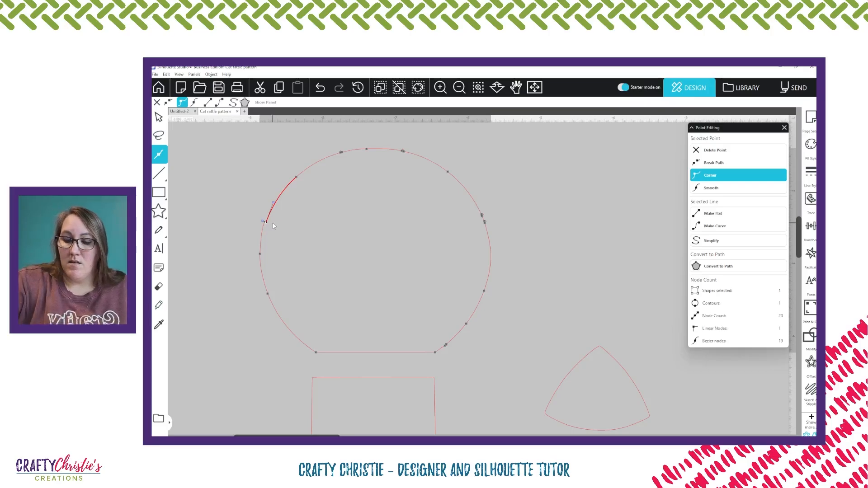
pyautogui.hotkey('ctrl', 'z')
pyautogui.click(273, 223)
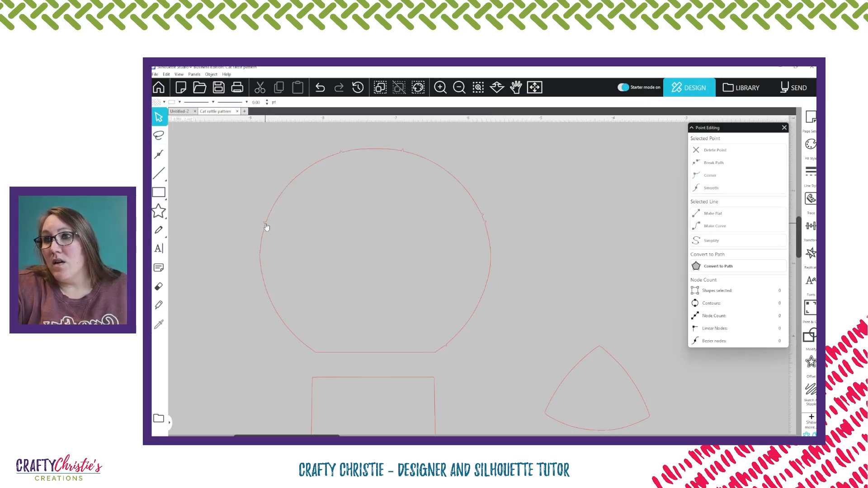
# Break the head outline's path at the upper and lower points of its left notch.
pyautogui.click(265, 221)
pyautogui.doubleClick(265, 223)
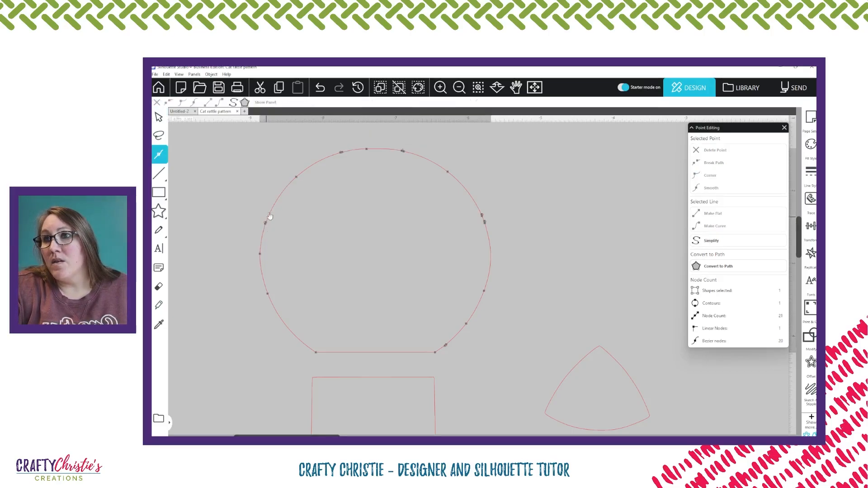
pyautogui.click(479, 89)
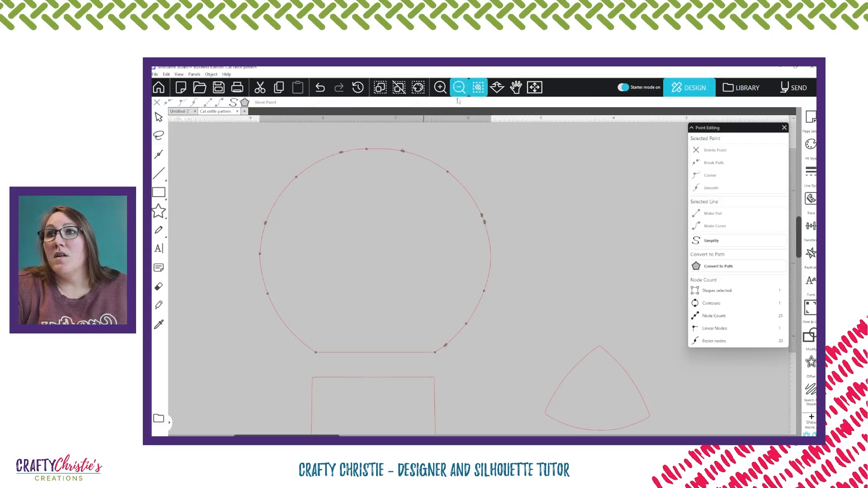
pyautogui.click(267, 222)
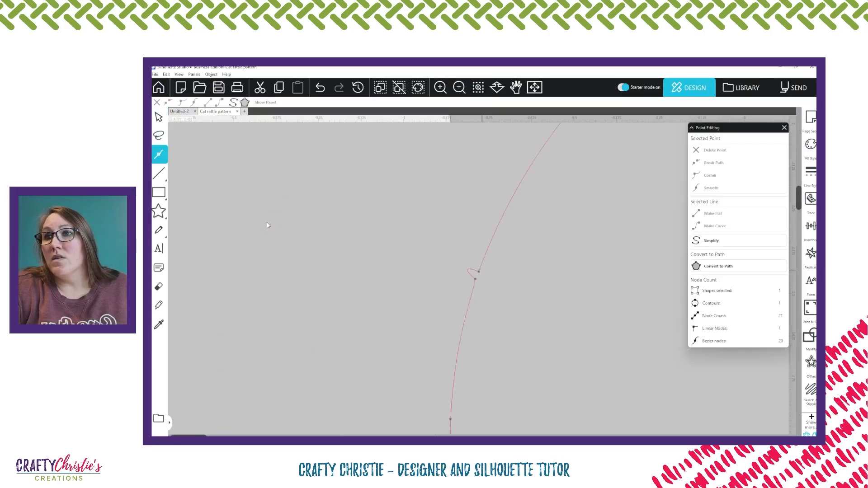
pyautogui.click(480, 272)
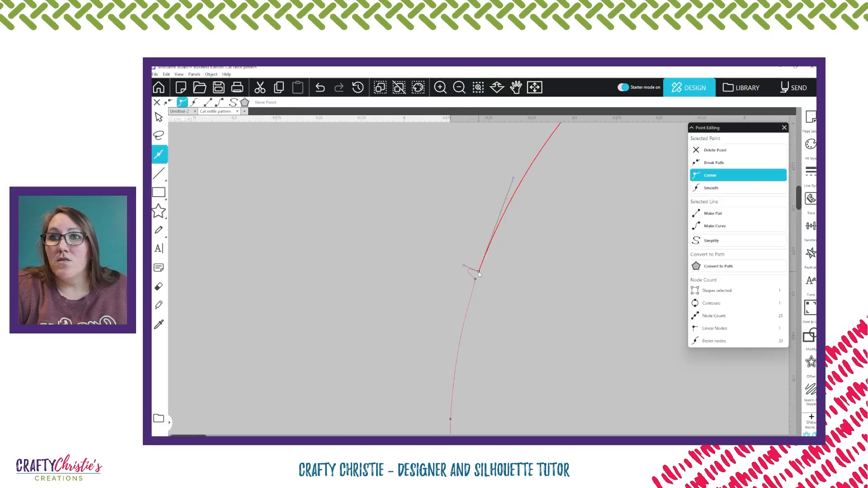
pyautogui.click(724, 163)
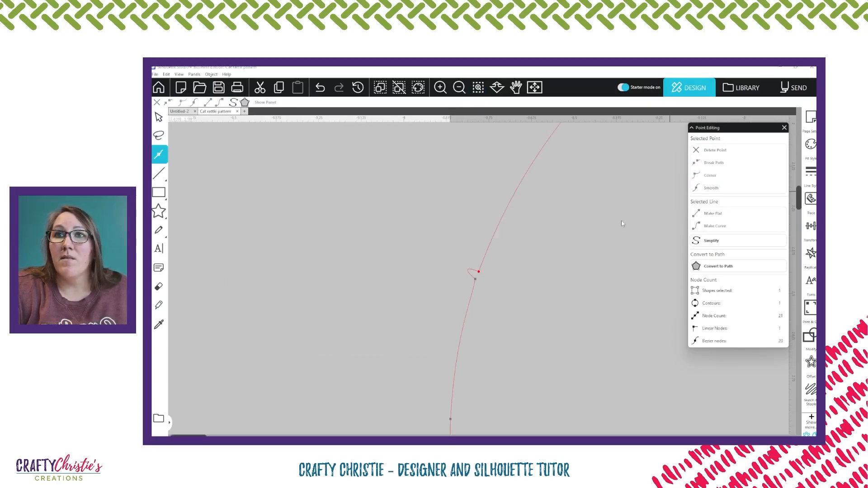
pyautogui.click(475, 280)
pyautogui.click(720, 164)
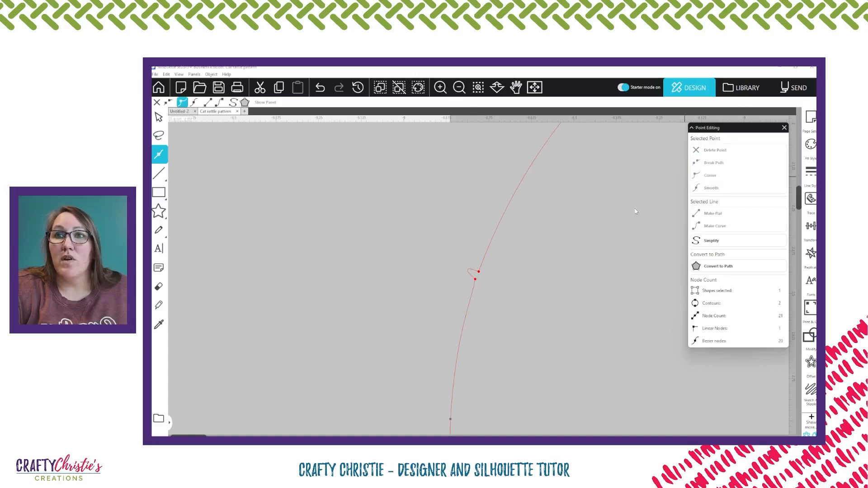
# Try to pull the broken left notch apart from the head outline by moving it slightly up and left.
pyautogui.click(508, 300)
pyautogui.moveTo(471, 274); pyautogui.dragTo(464, 270)
pyautogui.click(470, 274)
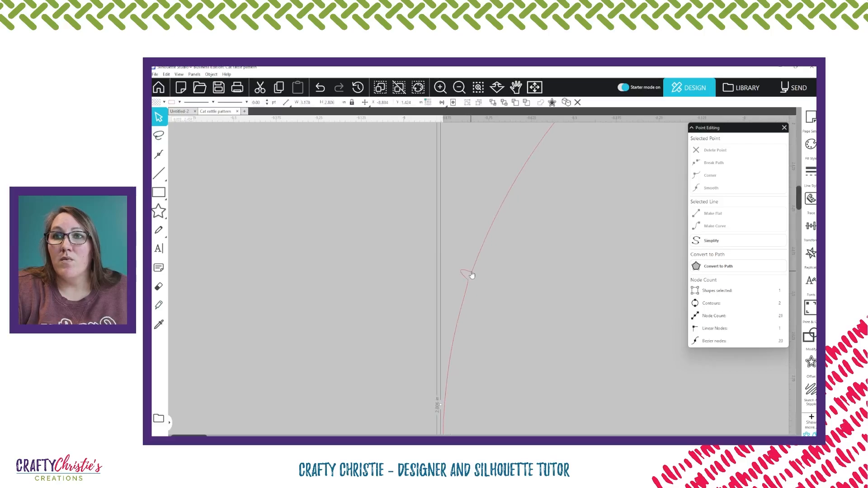
pyautogui.doubleClick(470, 274)
pyautogui.scroll(2, 562, 236)
pyautogui.scroll(1, 577, 249)
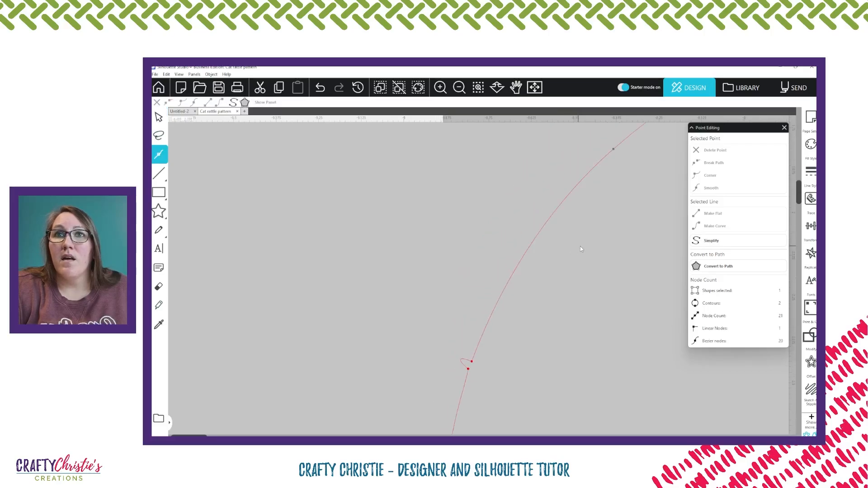
pyautogui.click(500, 213)
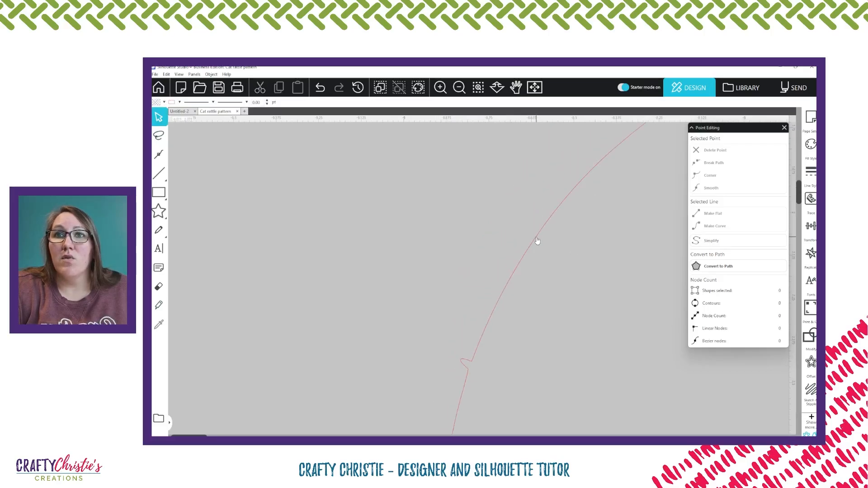
pyautogui.moveTo(534, 237)
pyautogui.mouseDown()
pyautogui.moveTo(503, 232)
pyautogui.moveTo(559, 235)
pyautogui.moveTo(522, 229)
pyautogui.mouseUp()
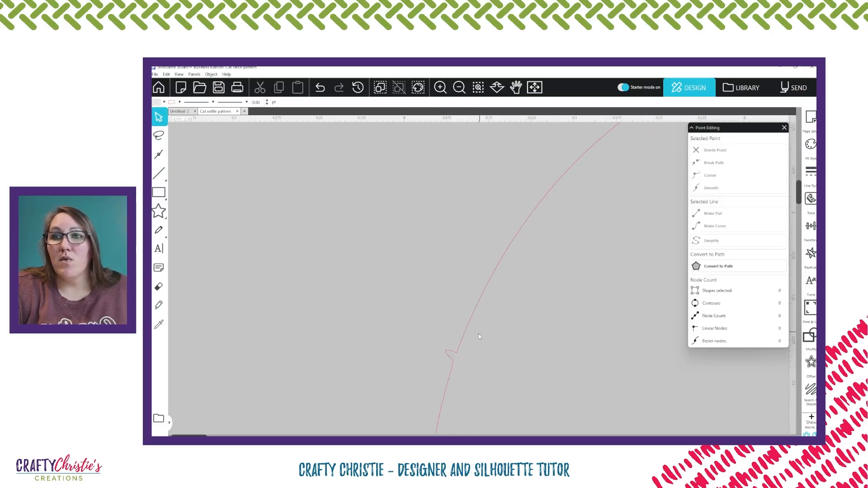
# Reopen the head outline's points, pick the upper end of its left notch, and simplify the outline.
pyautogui.doubleClick(455, 354)
pyautogui.click(457, 352)
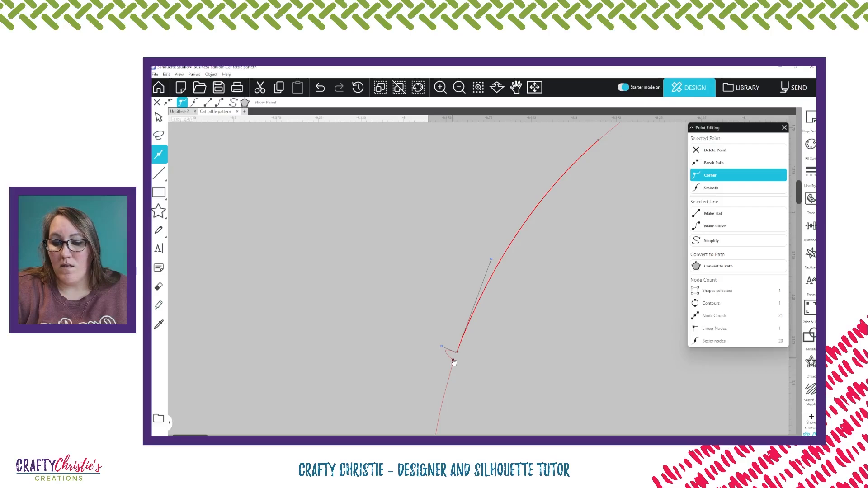
pyautogui.click(457, 354)
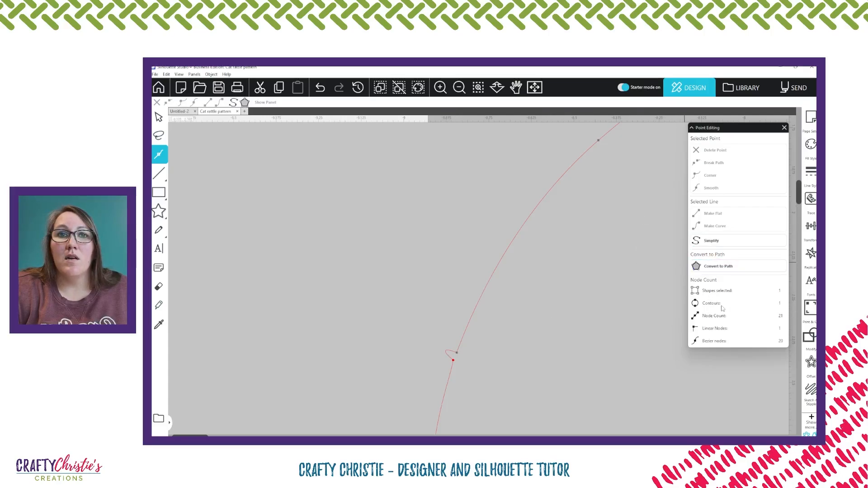
pyautogui.click(712, 241)
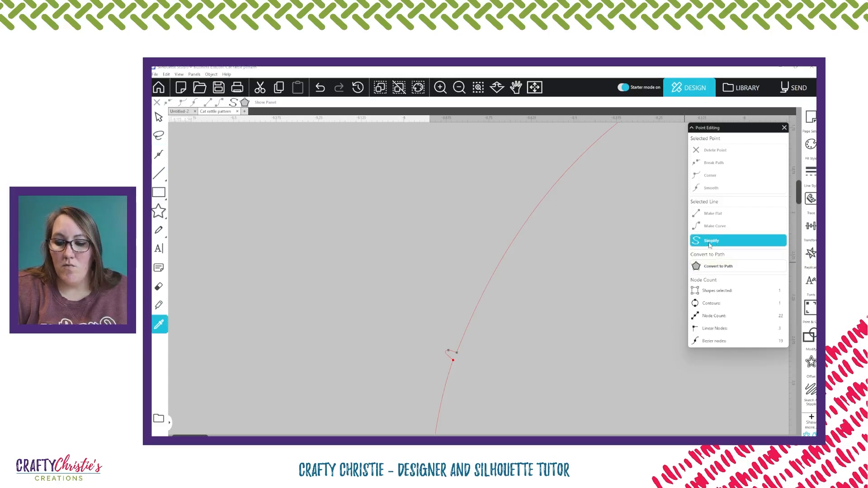
# Undo the latest edits to the head outline's left notch and reopen the outline's points.
pyautogui.hotkey('ctrl', 'z')
pyautogui.click(657, 204)
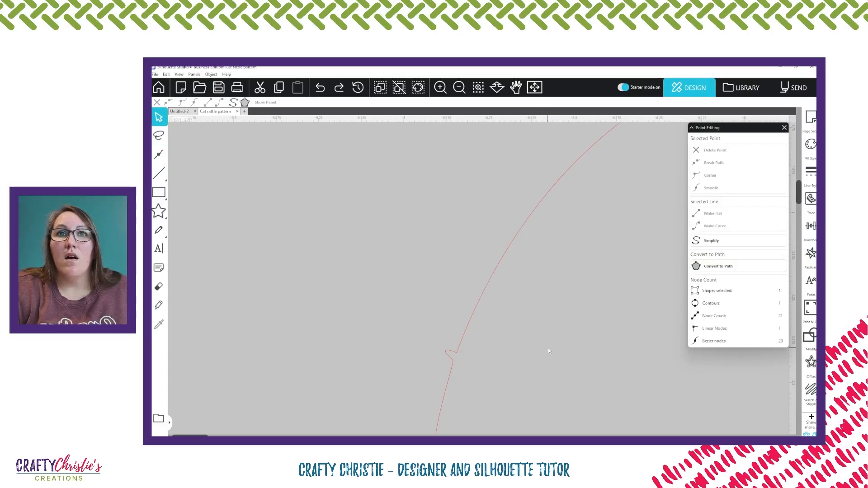
pyautogui.click(448, 354)
pyautogui.doubleClick(448, 354)
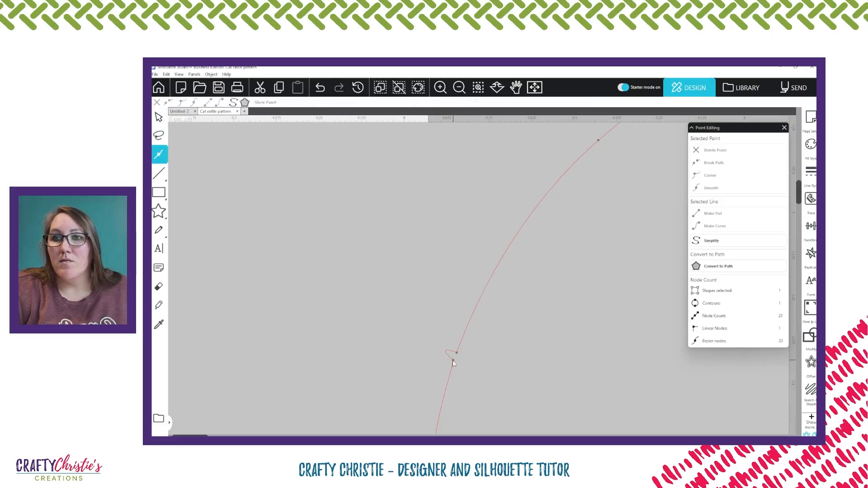
# Pull the curve handle of the left notch's lower point inward to flatten the bump, and pick the notch's upper point.
pyautogui.click(454, 360)
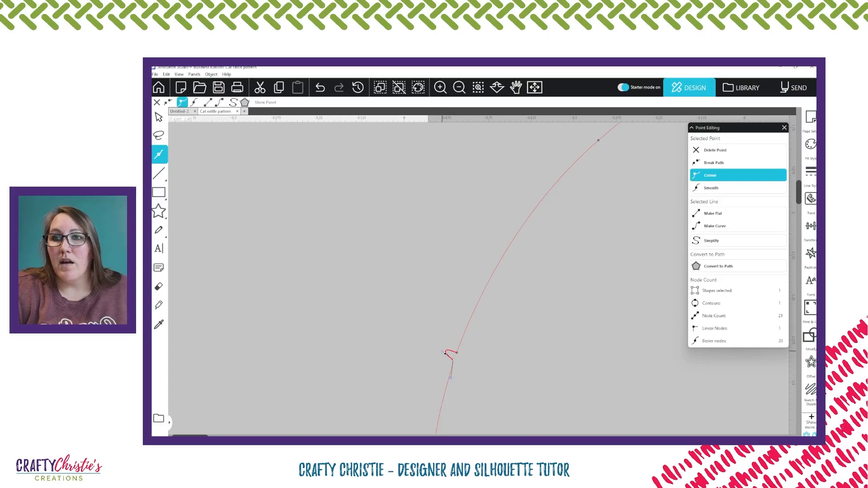
pyautogui.moveTo(445, 354)
pyautogui.mouseDown()
pyautogui.moveTo(454, 362)
pyautogui.moveTo(460, 355)
pyautogui.mouseUp()
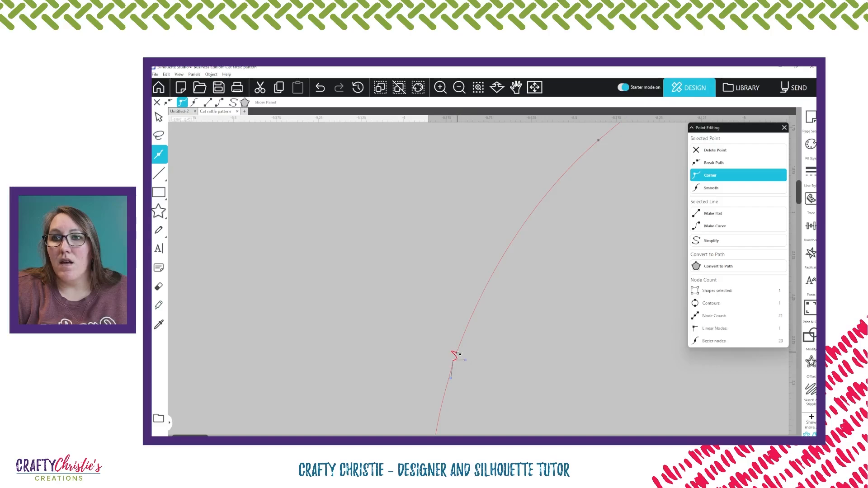
pyautogui.click(457, 352)
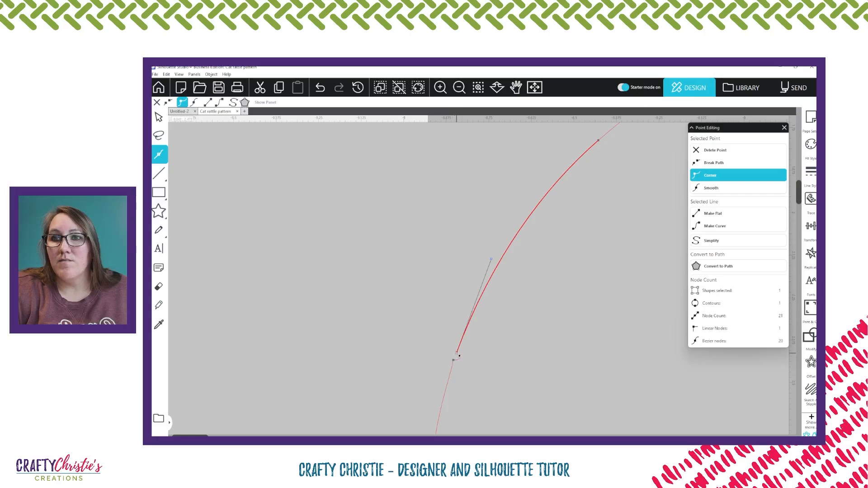
# Delete the stray points on the left notch's short segment and the notch's upper point.
pyautogui.click(458, 357)
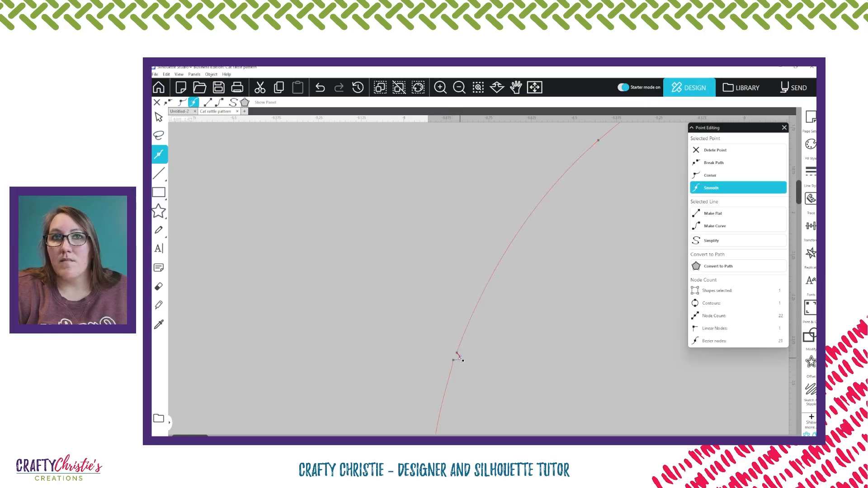
pyautogui.click(711, 150)
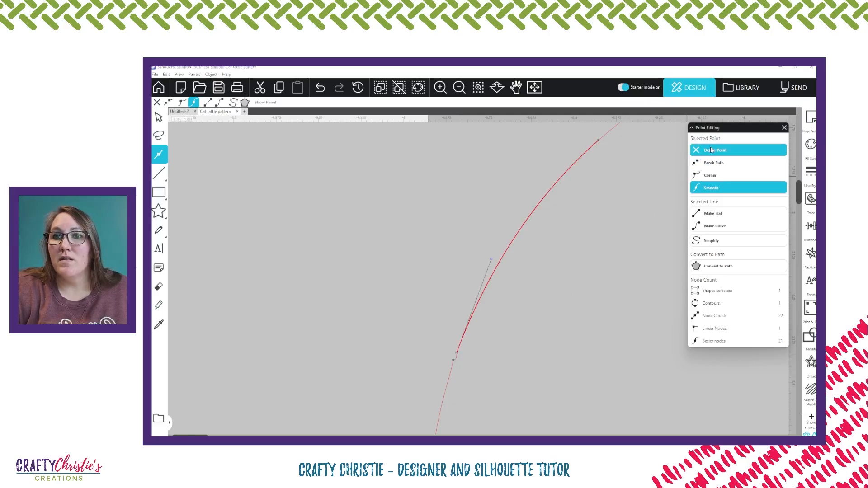
pyautogui.click(456, 360)
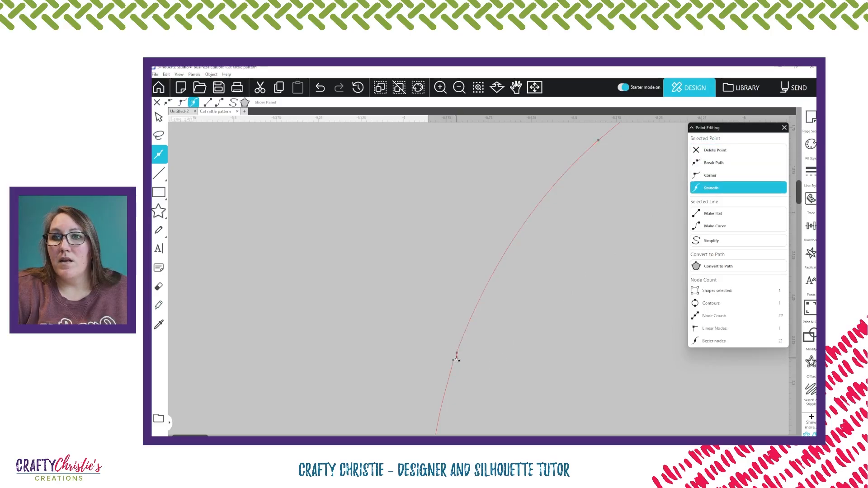
pyautogui.click(717, 149)
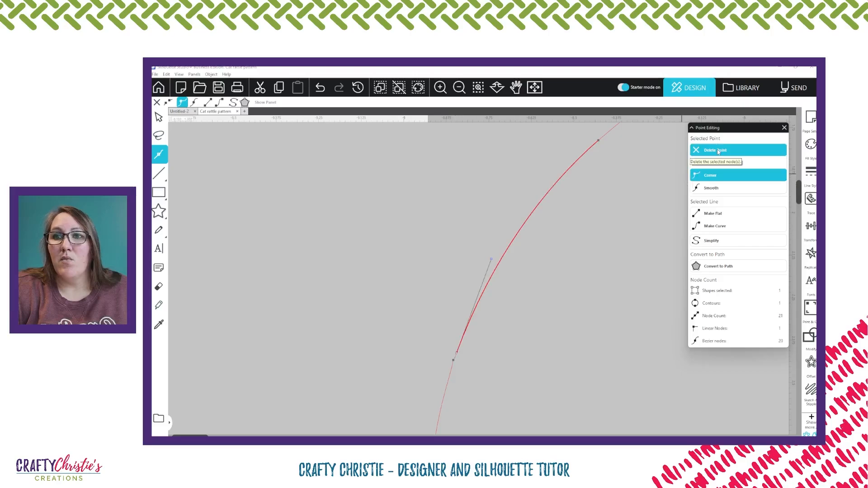
pyautogui.click(458, 353)
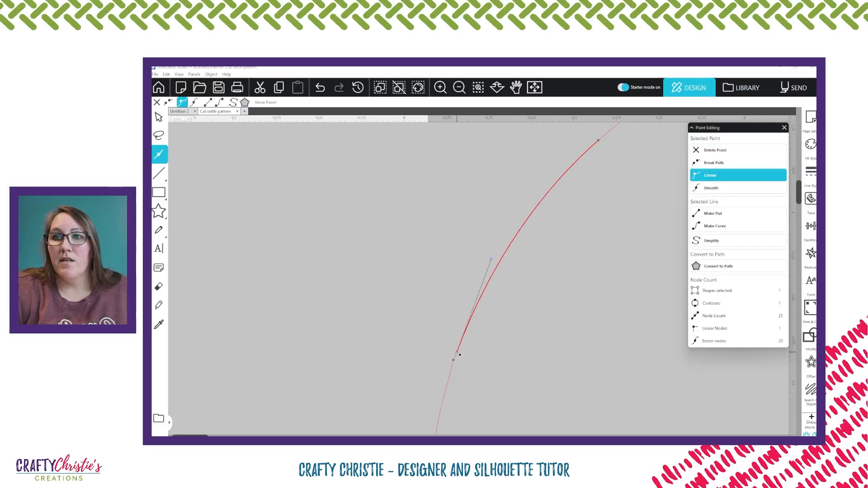
pyautogui.click(716, 150)
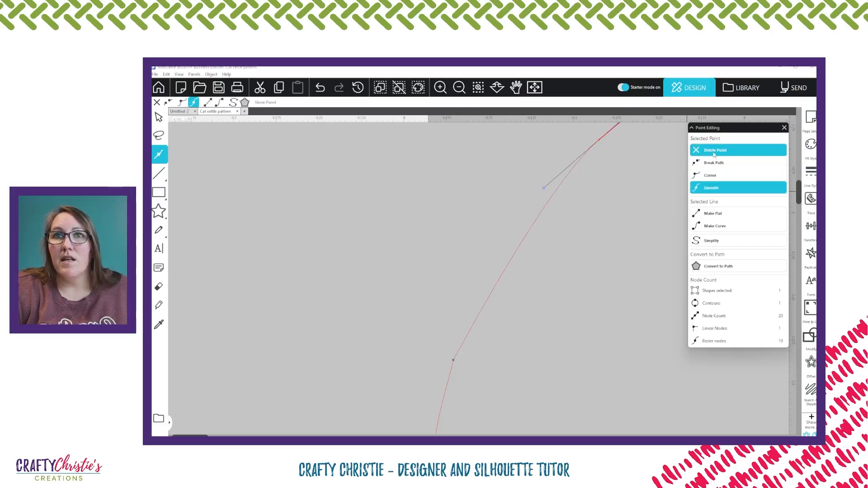
# Adjust the lower curve handle of the remaining left notch point to smooth the head outline, and leave point editing.
pyautogui.click(453, 360)
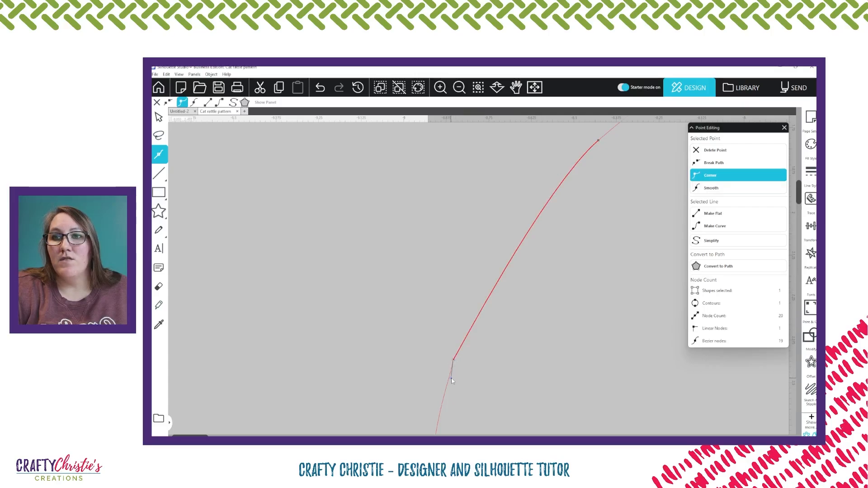
pyautogui.moveTo(453, 382); pyautogui.dragTo(448, 380)
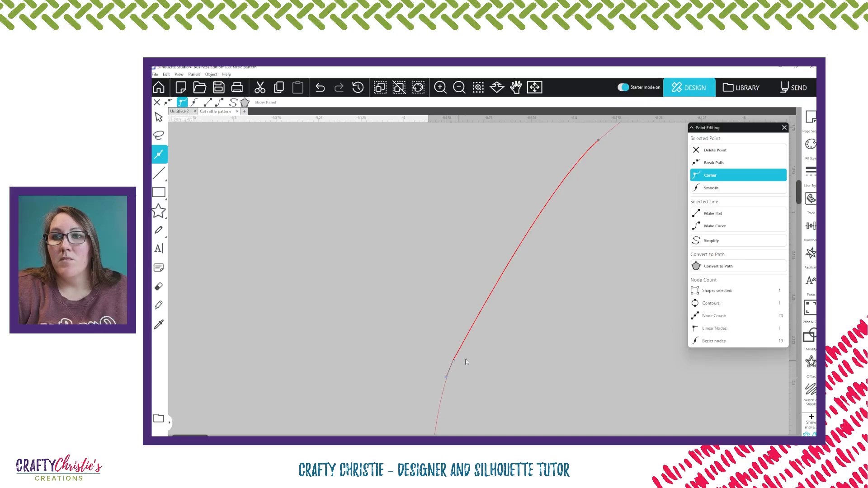
pyautogui.scroll(-10, 486, 354)
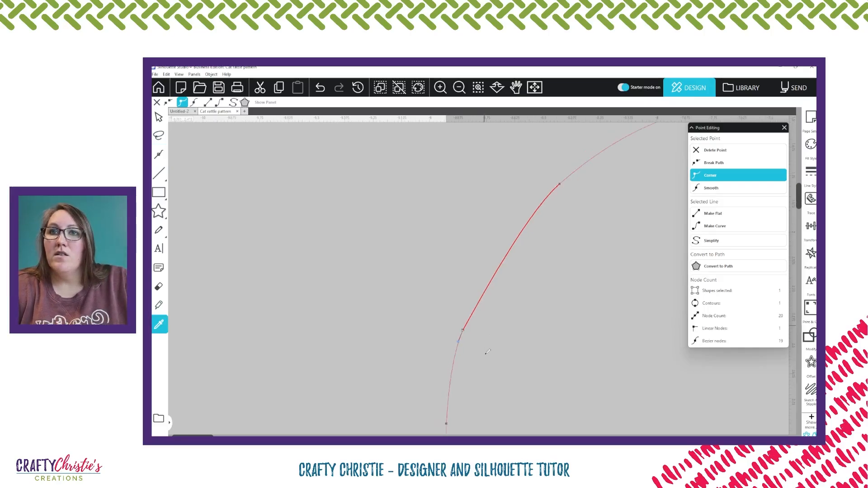
pyautogui.scroll(-3, 485, 354)
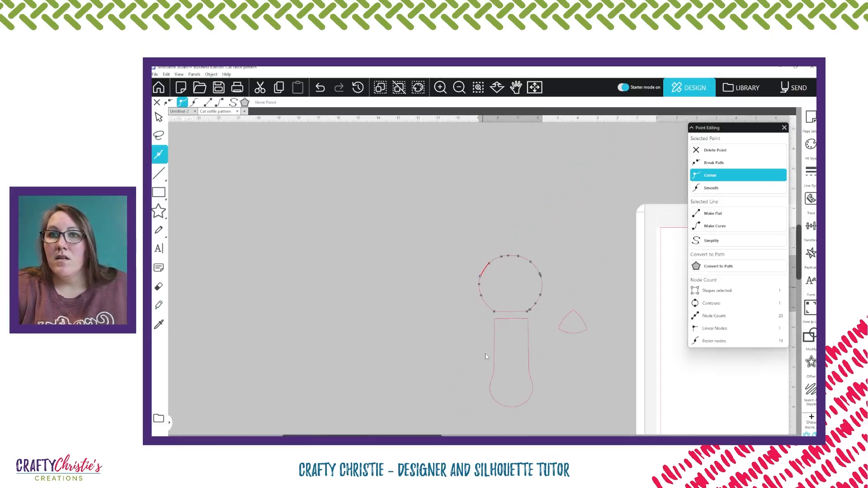
pyautogui.click(560, 265)
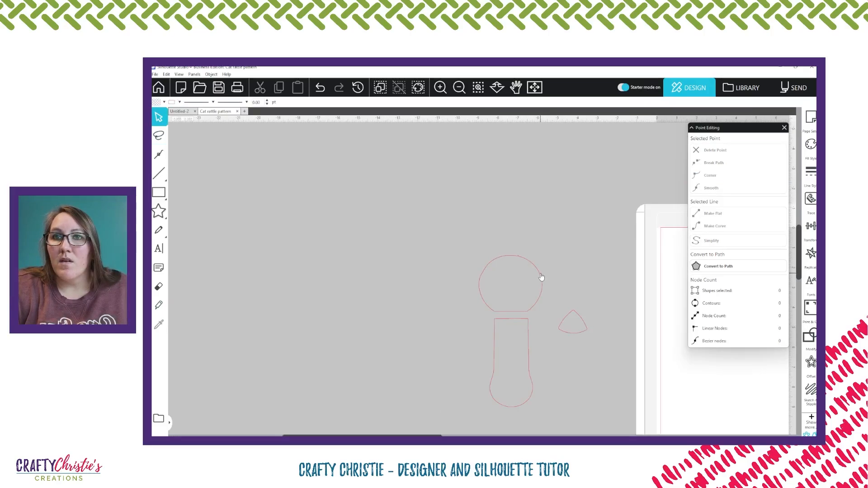
# Examine the head outline up close for remaining bumps, closing the point editing settings.
pyautogui.click(542, 276)
pyautogui.click(440, 87)
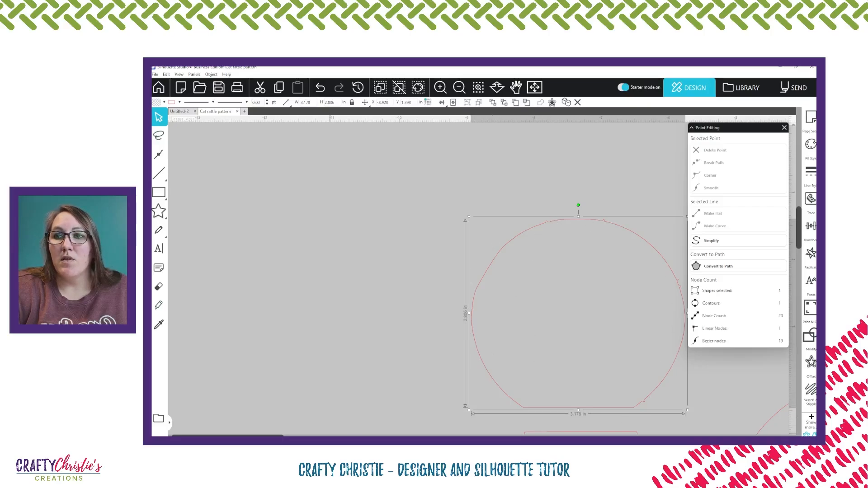
pyautogui.moveTo(228, 436); pyautogui.dragTo(312, 435)
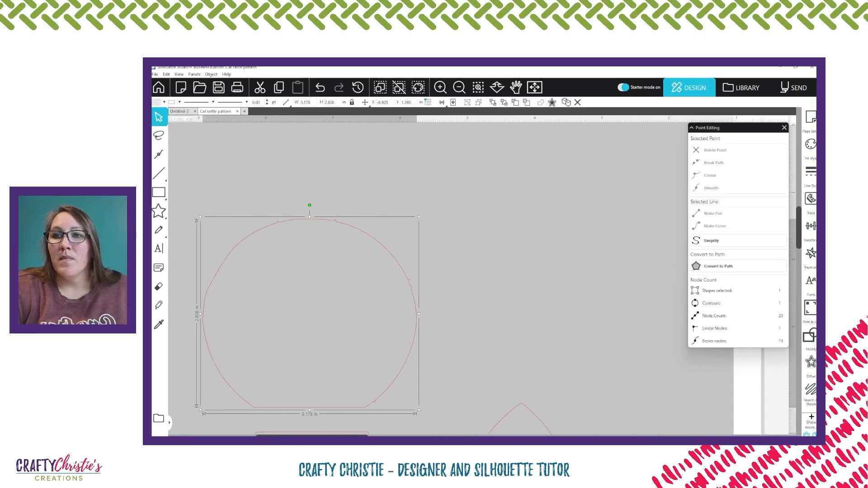
pyautogui.scroll(-2, 402, 228)
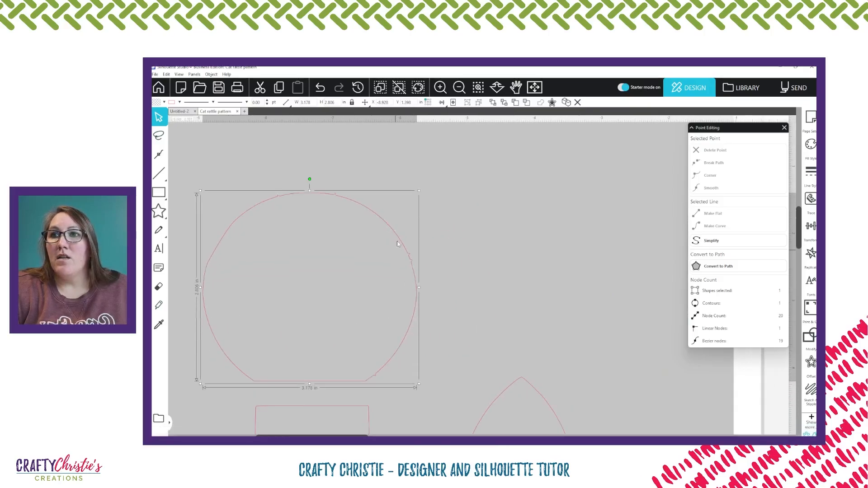
pyautogui.scroll(-3, 316, 322)
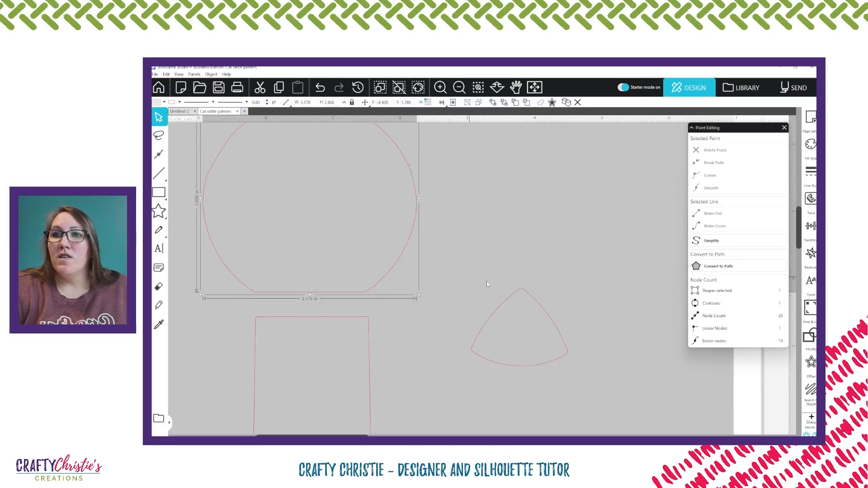
pyautogui.click(784, 128)
pyautogui.scroll(5, 579, 260)
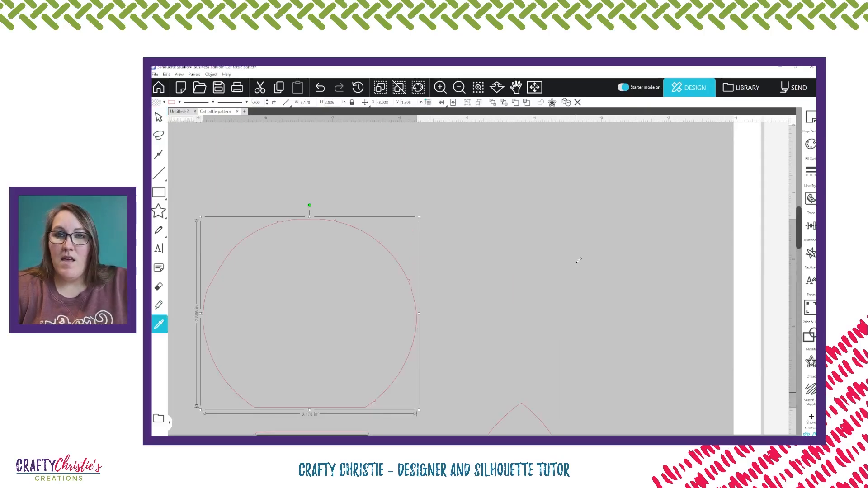
pyautogui.scroll(-5, 579, 260)
pyautogui.press('v')
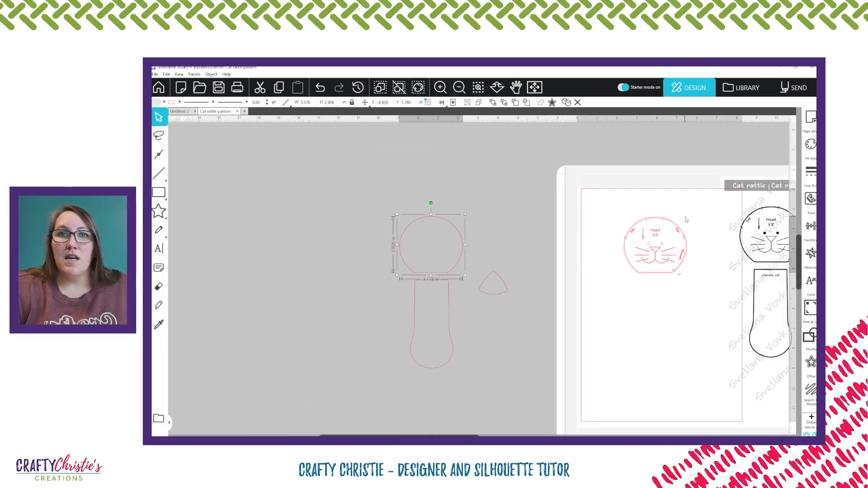
# Move the traced cat head with its face to the empty area beyond the cleaned head piece and release its compound path.
pyautogui.click(656, 219)
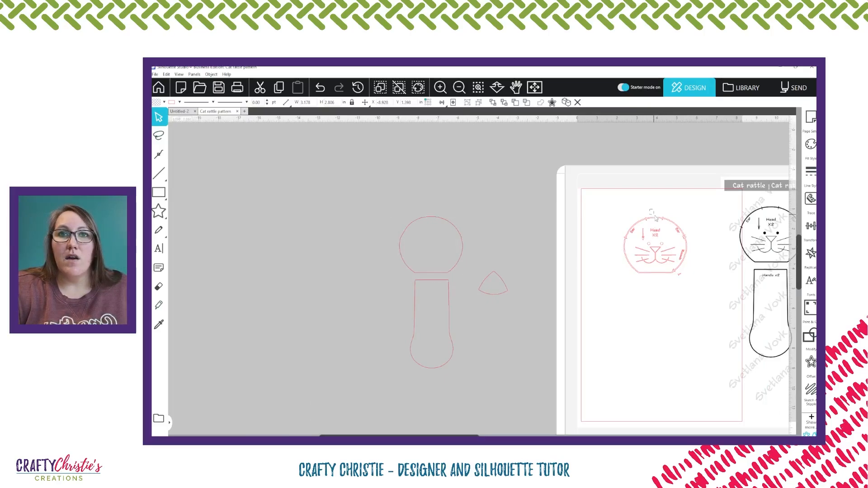
pyautogui.moveTo(657, 218); pyautogui.dragTo(300, 199)
pyautogui.rightClick(301, 199)
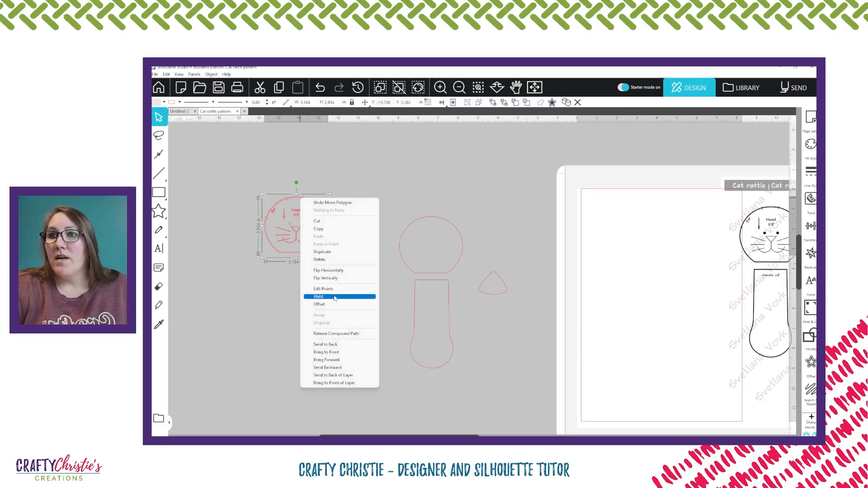
pyautogui.click(335, 334)
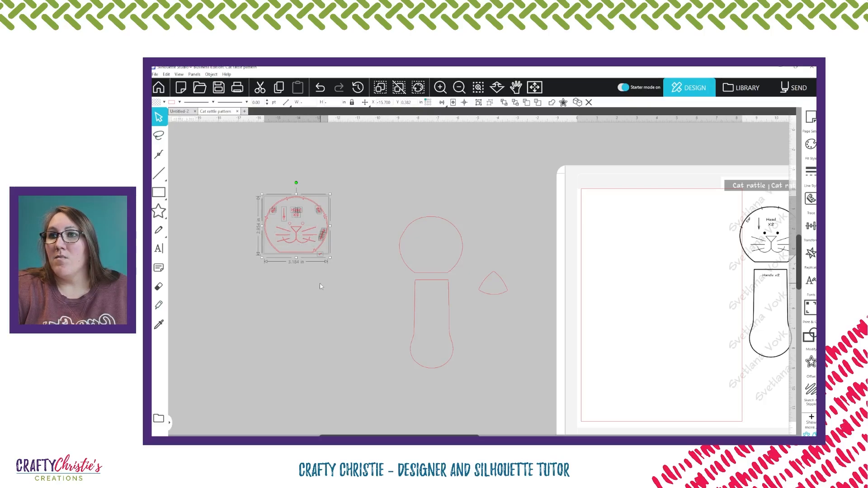
# Delete the traced head's outline and lettering, keeping only the facial features, and make those features a compound path.
pyautogui.press('Delete')
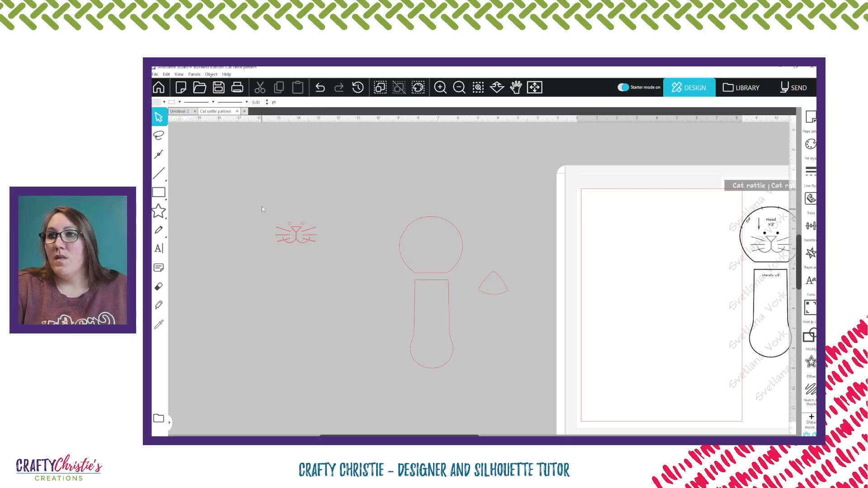
pyautogui.moveTo(252, 199); pyautogui.dragTo(367, 248)
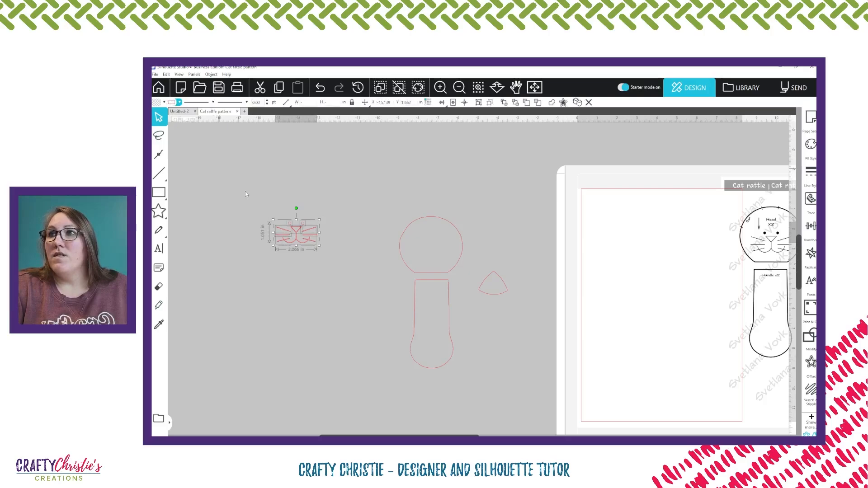
pyautogui.rightClick(310, 229)
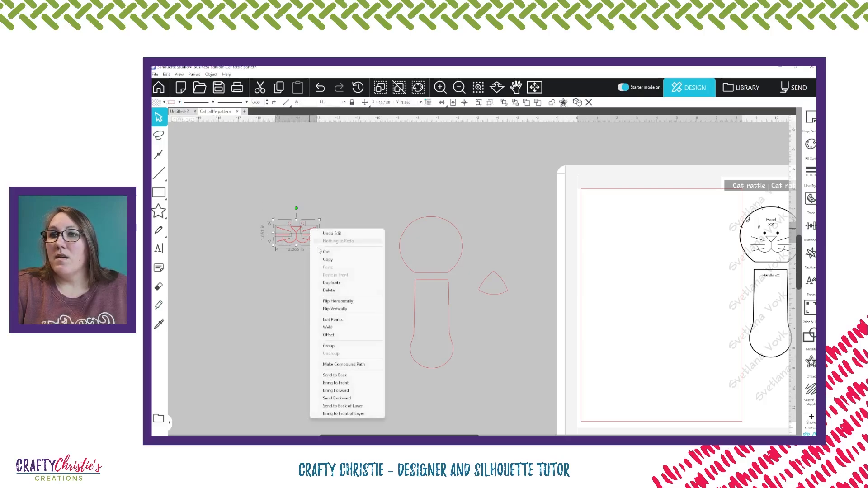
pyautogui.click(352, 365)
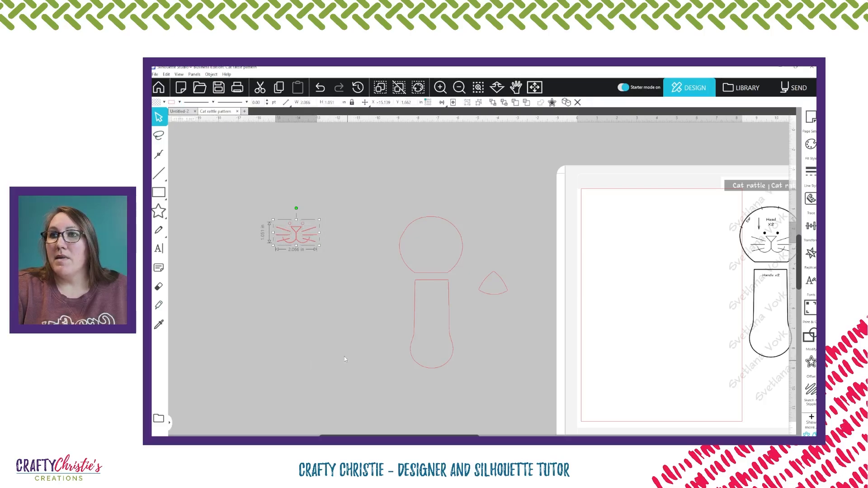
# Give the cat face a purple fill and a purple line colour.
pyautogui.click(163, 103)
pyautogui.click(177, 134)
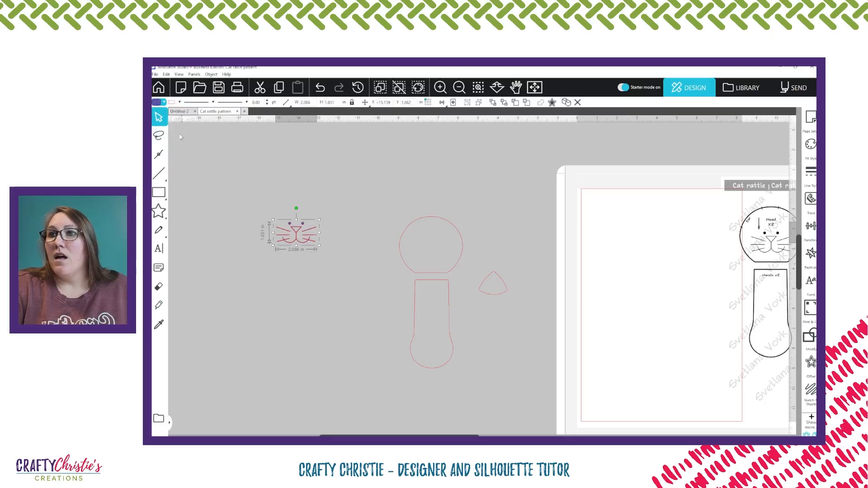
pyautogui.click(179, 102)
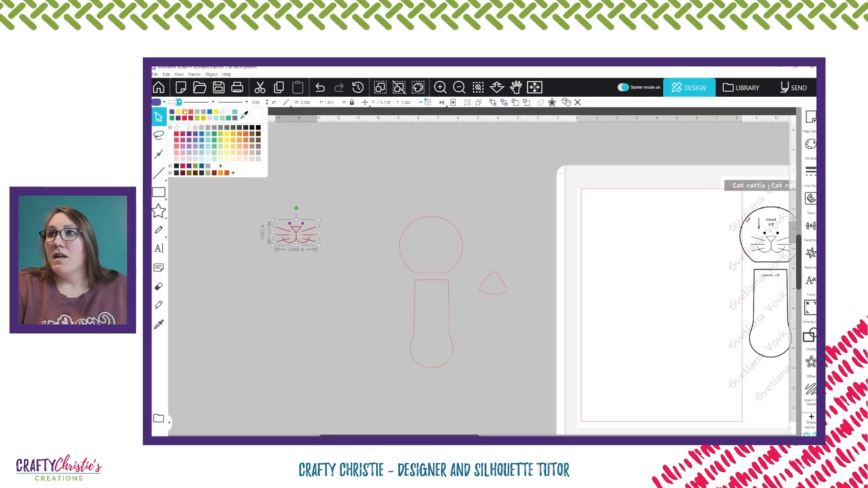
pyautogui.click(223, 113)
pyautogui.click(355, 212)
# Move the purple cat face into the middle of the cleaned head outline.
pyautogui.moveTo(261, 202); pyautogui.dragTo(347, 281)
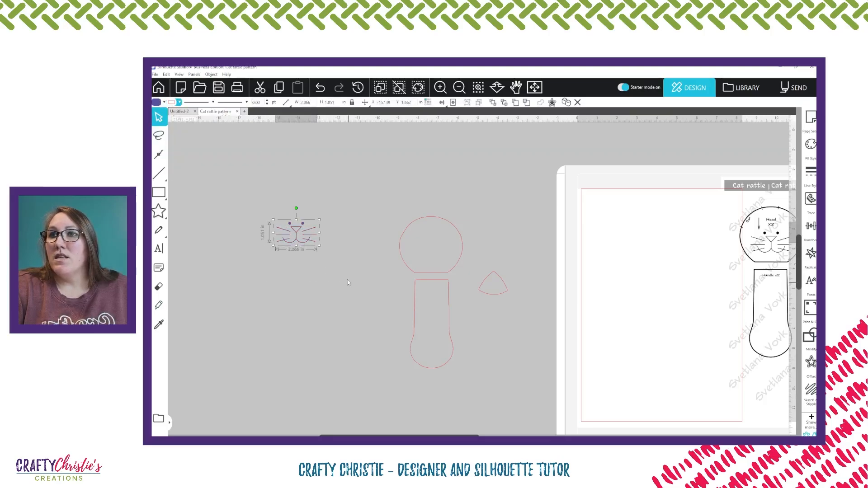
pyautogui.click(440, 87)
pyautogui.click(441, 88)
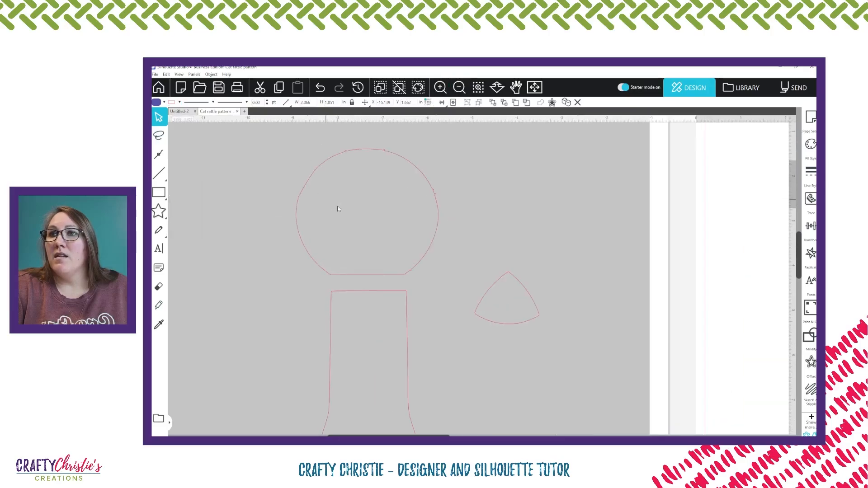
pyautogui.moveTo(410, 436); pyautogui.dragTo(344, 436)
pyautogui.moveTo(272, 197); pyautogui.dragTo(561, 213)
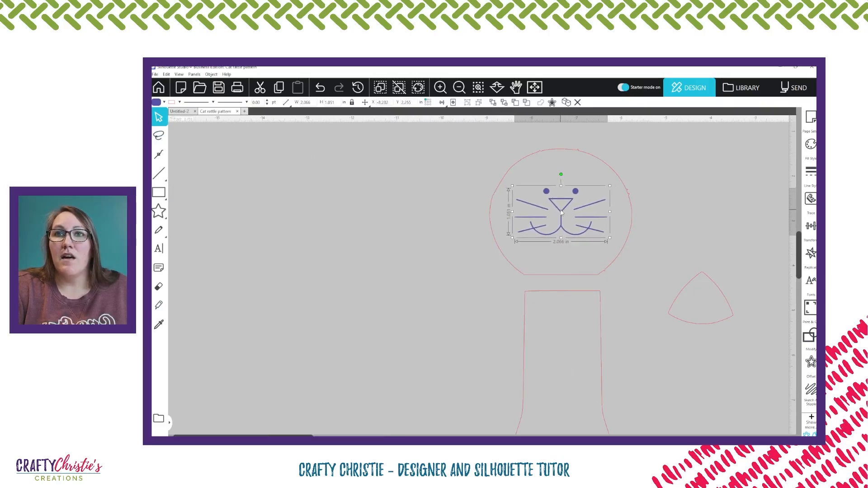
# Give the cleaned cat head piece a yellow fill and a matching yellow line colour.
pyautogui.click(552, 150)
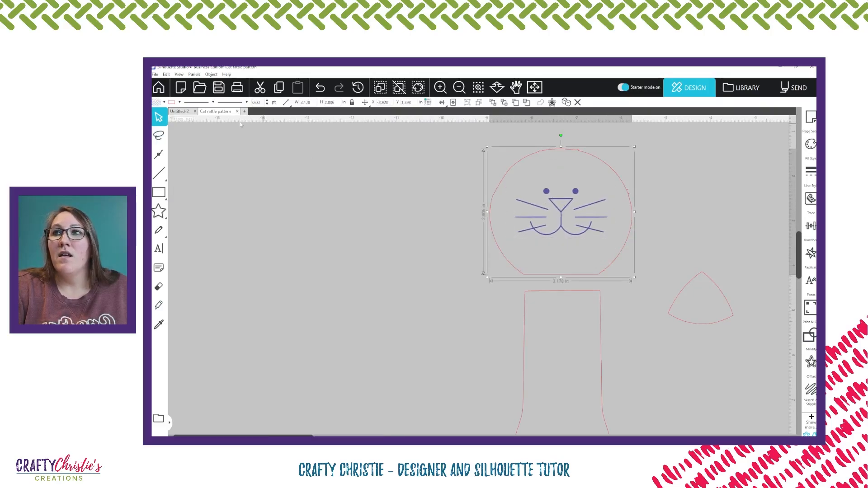
pyautogui.click(164, 103)
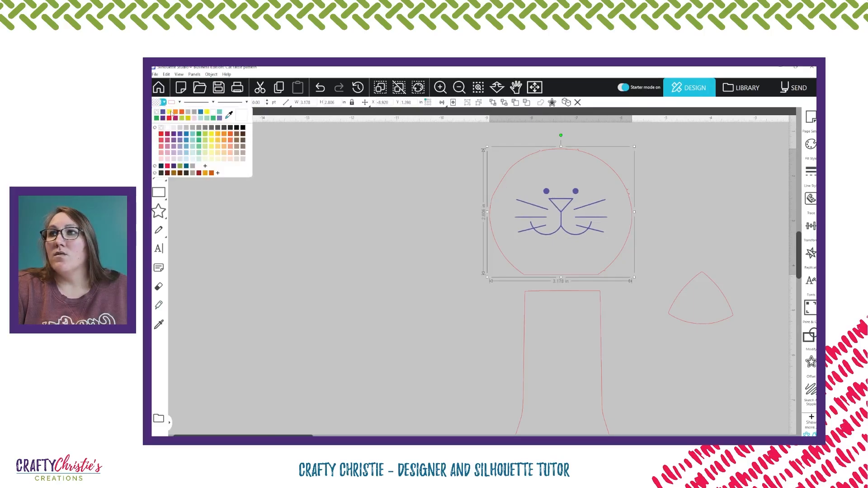
pyautogui.click(170, 113)
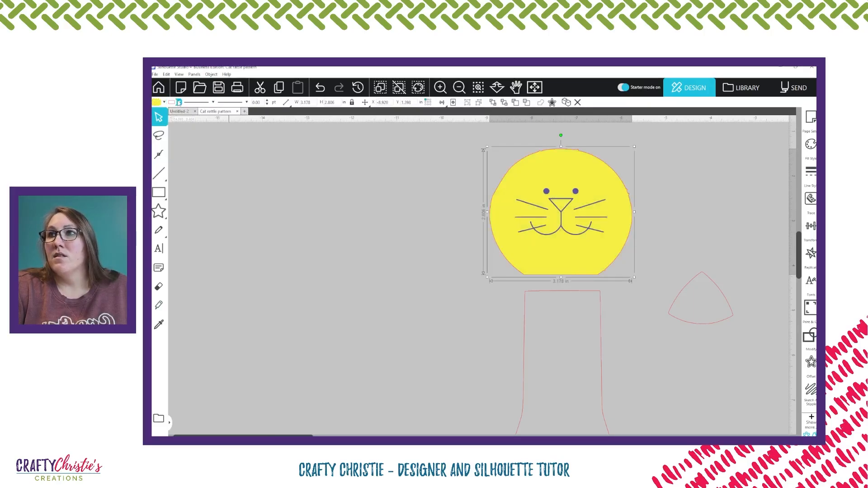
pyautogui.click(180, 102)
pyautogui.click(181, 113)
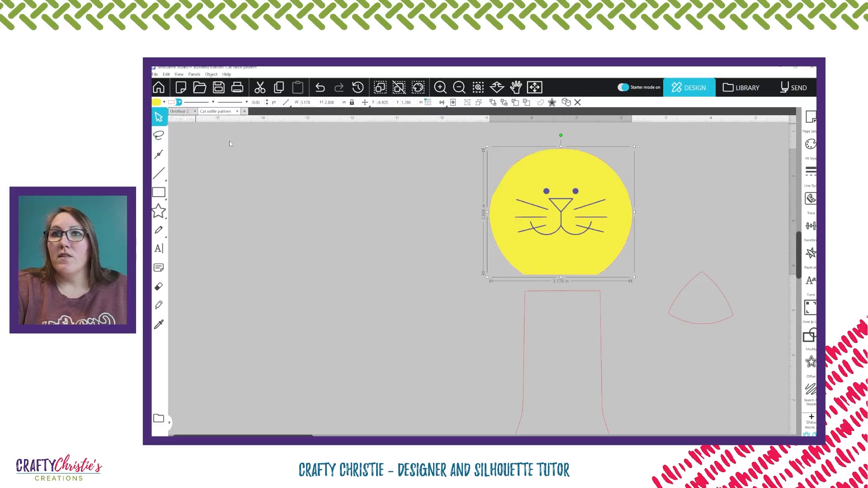
# Give the handle piece below the head the same yellow fill and yellow line colour.
pyautogui.click(568, 306)
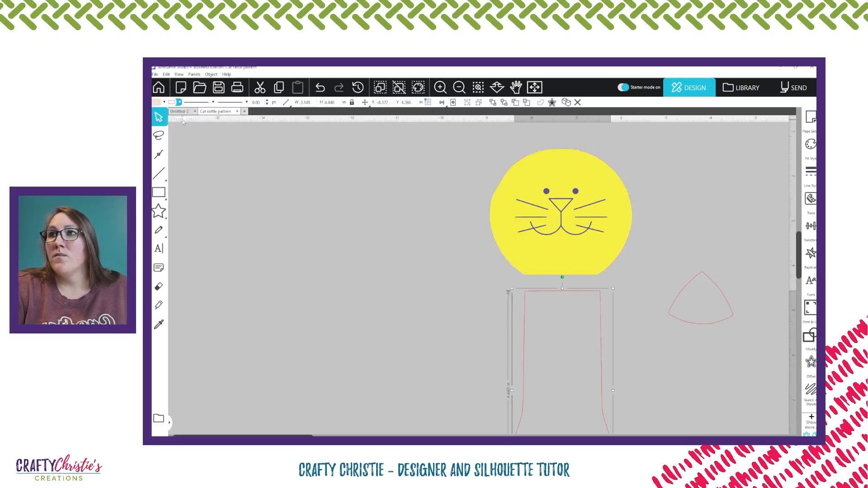
pyautogui.click(164, 102)
pyautogui.click(163, 112)
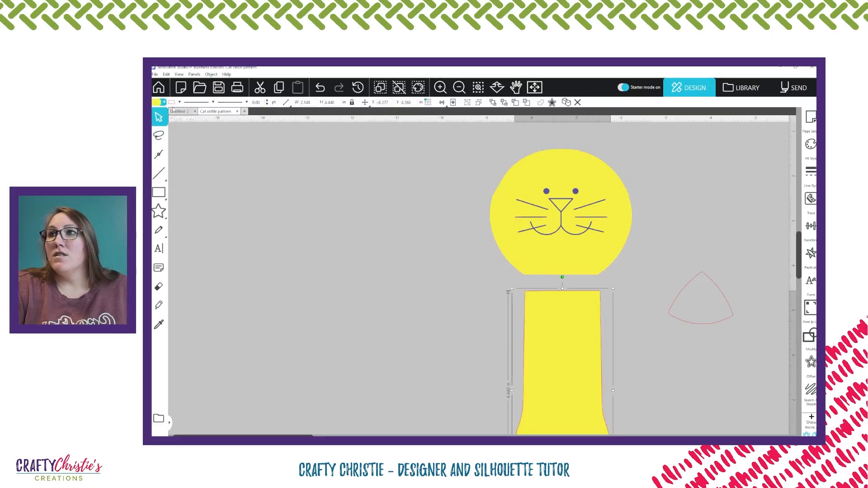
pyautogui.click(179, 103)
pyautogui.click(179, 112)
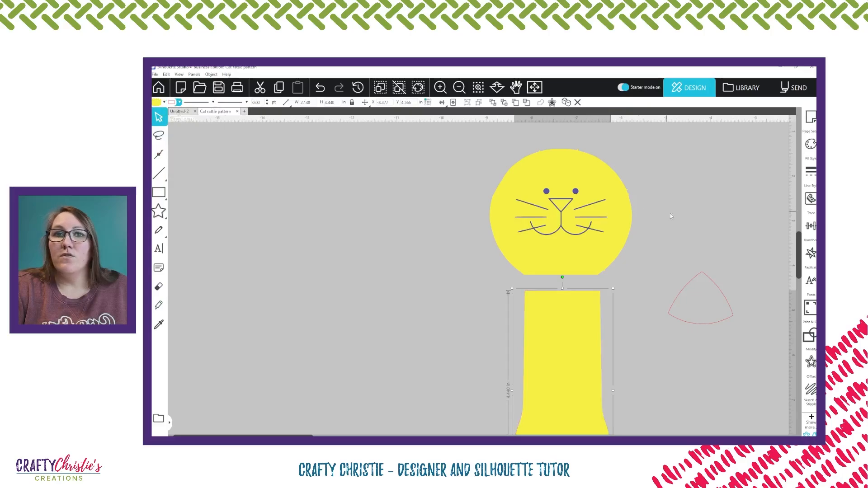
# Remove the visible outline colour from the ear piece and give the ear a dark yellow fill.
pyautogui.click(710, 272)
pyautogui.click(707, 276)
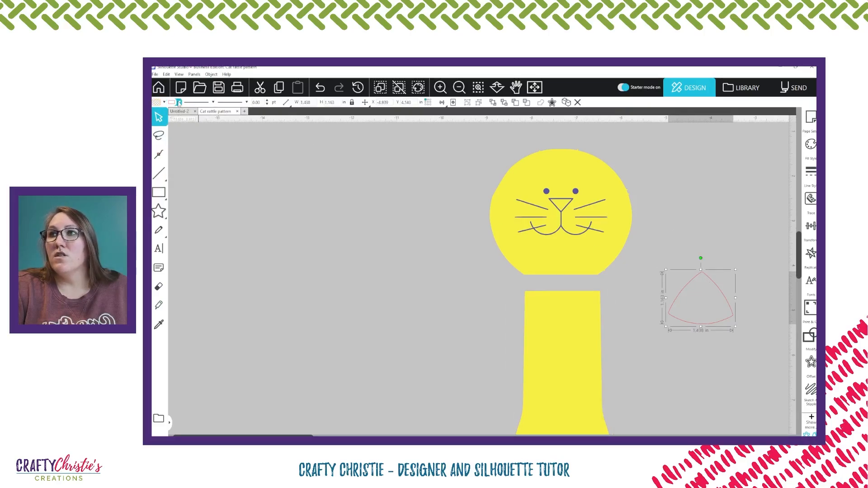
pyautogui.click(179, 103)
pyautogui.click(172, 115)
pyautogui.click(163, 103)
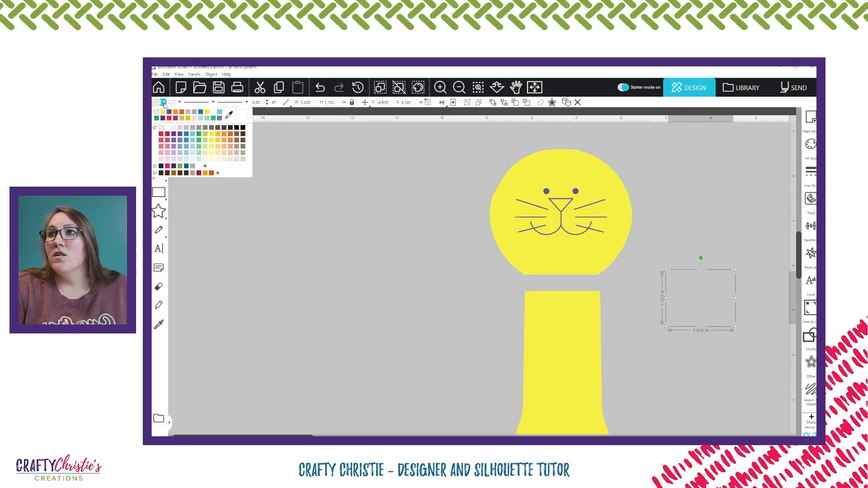
pyautogui.click(188, 113)
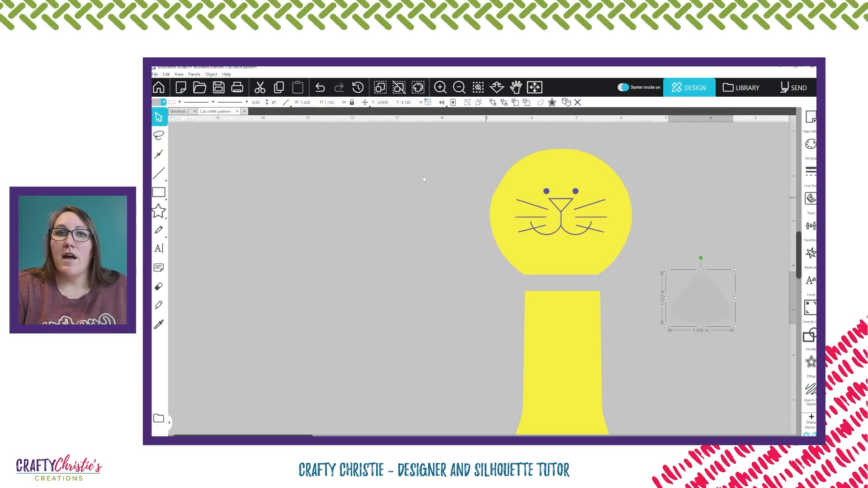
pyautogui.click(164, 102)
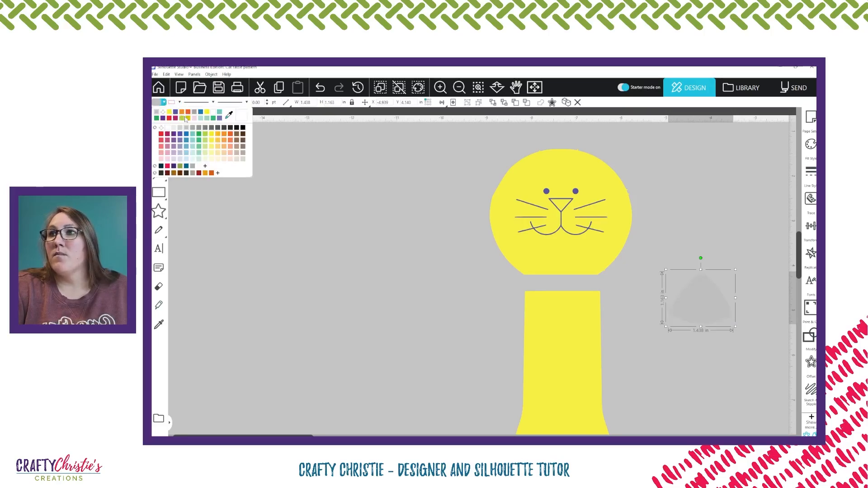
pyautogui.click(186, 118)
pyautogui.click(723, 226)
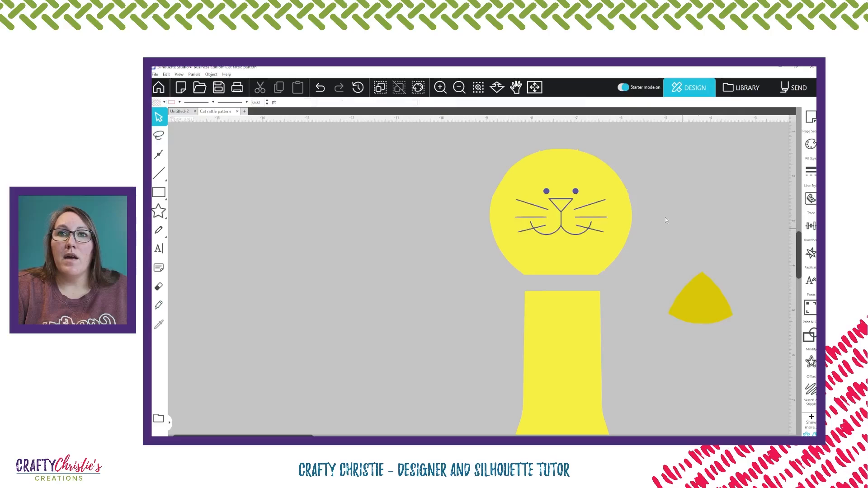
# Duplicate the ear and place one copy, rotated outward, against the upper right edge of the cat head.
pyautogui.moveTo(717, 323); pyautogui.dragTo(675, 169)
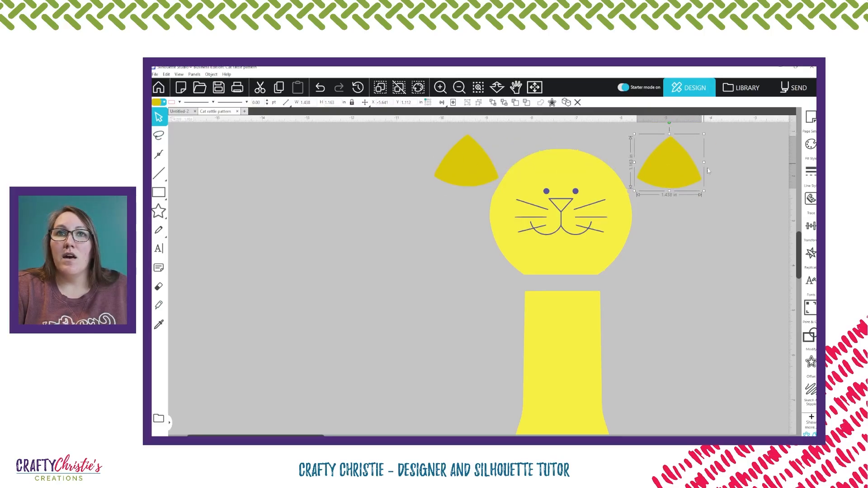
pyautogui.scroll(2, 669, 150)
pyautogui.moveTo(670, 148); pyautogui.dragTo(699, 162)
pyautogui.moveTo(669, 195); pyautogui.dragTo(629, 177)
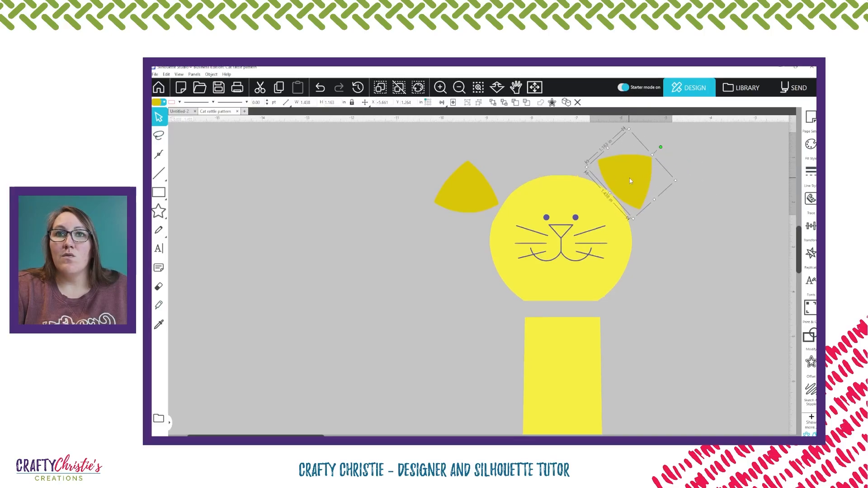
# Rotate the other ear outward and place it against the upper left edge of the cat head.
pyautogui.moveTo(461, 196); pyautogui.dragTo(485, 170)
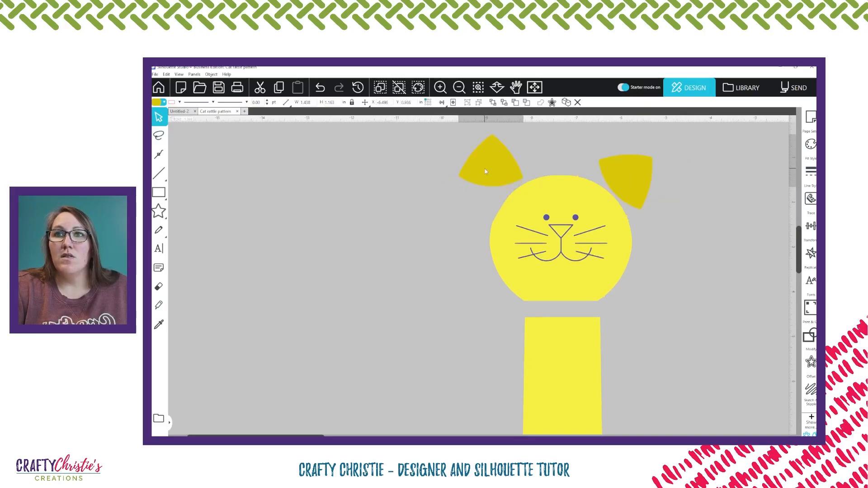
pyautogui.scroll(2, 523, 169)
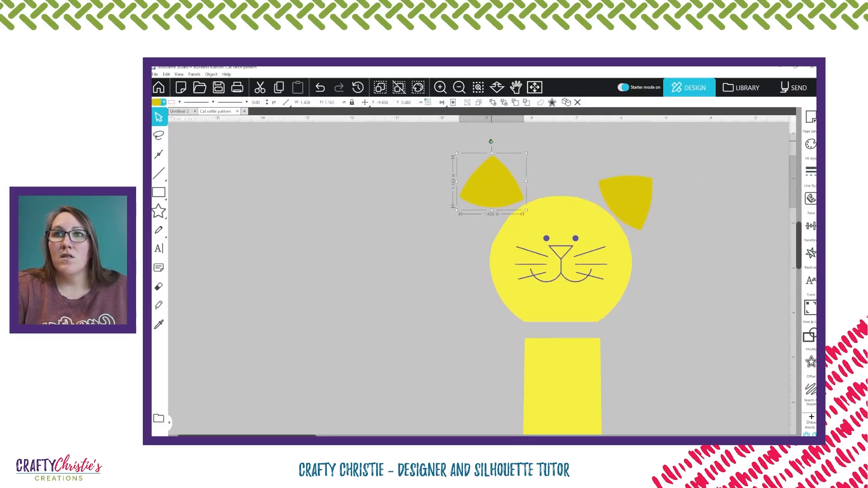
pyautogui.click(491, 144)
pyautogui.click(492, 167)
pyautogui.moveTo(491, 142); pyautogui.dragTo(462, 154)
pyautogui.moveTo(514, 185); pyautogui.dragTo(513, 197)
pyautogui.click(681, 219)
# Separate the yellow head piece from the face and move all the cat pieces together onto the page.
pyautogui.scroll(-5, 682, 219)
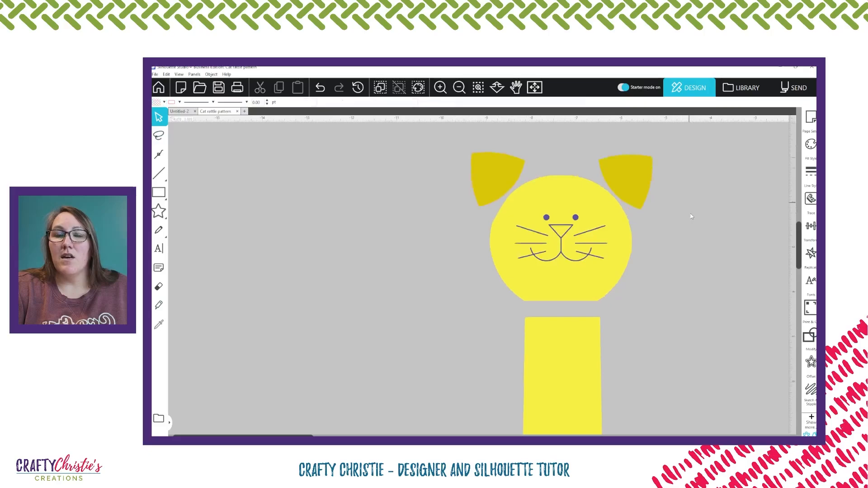
pyautogui.scroll(1, 552, 316)
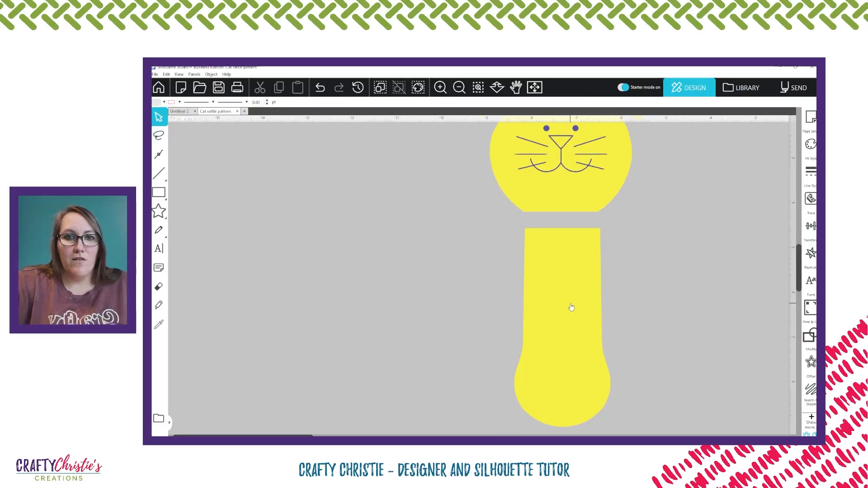
pyautogui.scroll(-3, 572, 308)
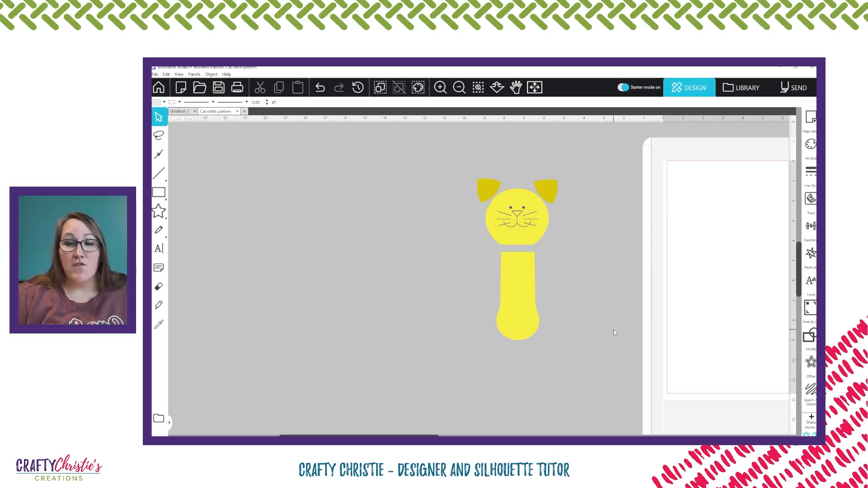
pyautogui.moveTo(522, 220); pyautogui.dragTo(455, 226)
pyautogui.moveTo(404, 173); pyautogui.dragTo(577, 379)
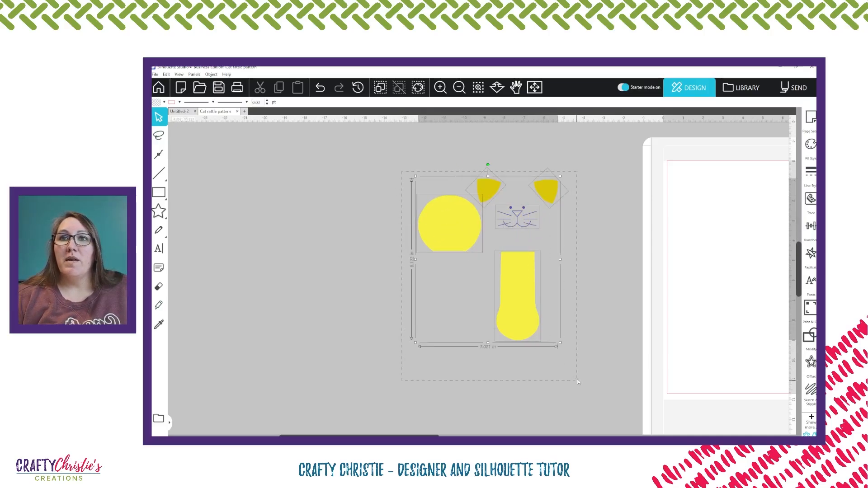
pyautogui.moveTo(507, 300); pyautogui.dragTo(765, 305)
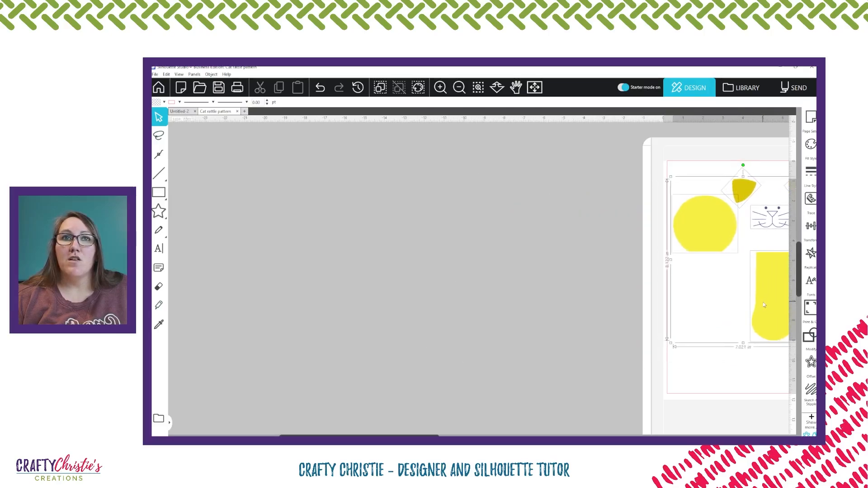
# Display the pieces' cut lines in the Send view, move the original pattern image off the page, and return to Design.
pyautogui.click(792, 87)
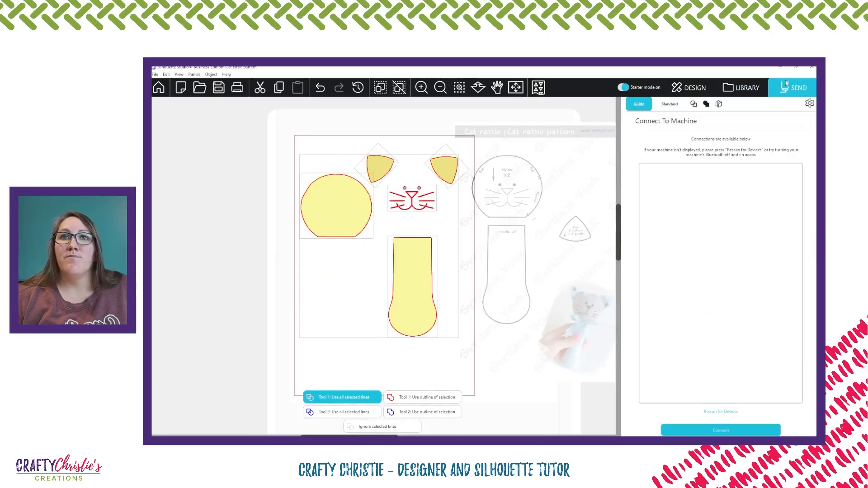
pyautogui.moveTo(543, 213); pyautogui.dragTo(152, 197)
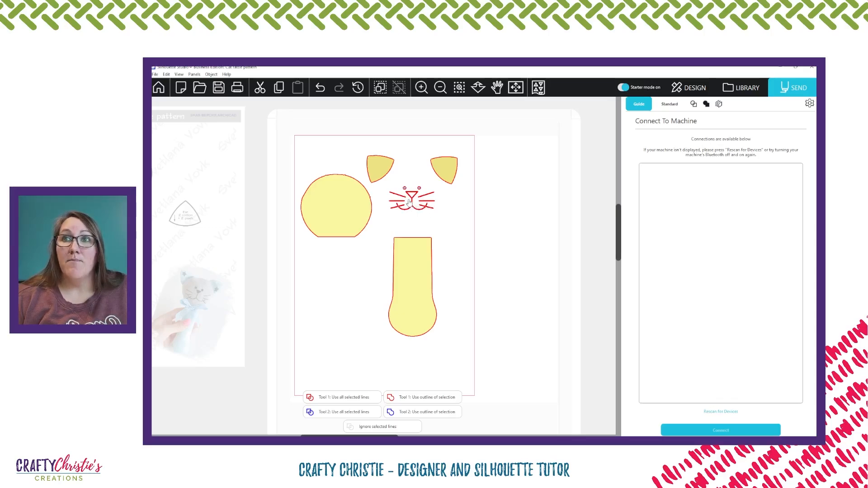
pyautogui.click(709, 82)
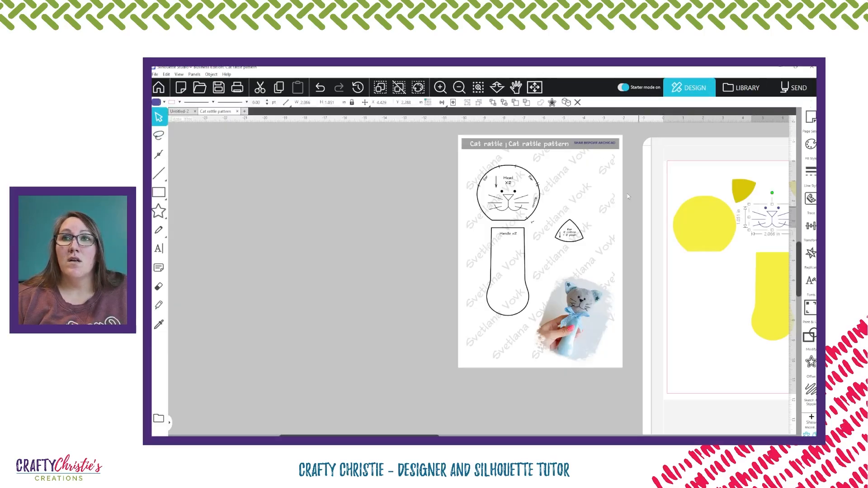
# Offset the purple cat face by 0.075 in.
pyautogui.click(180, 102)
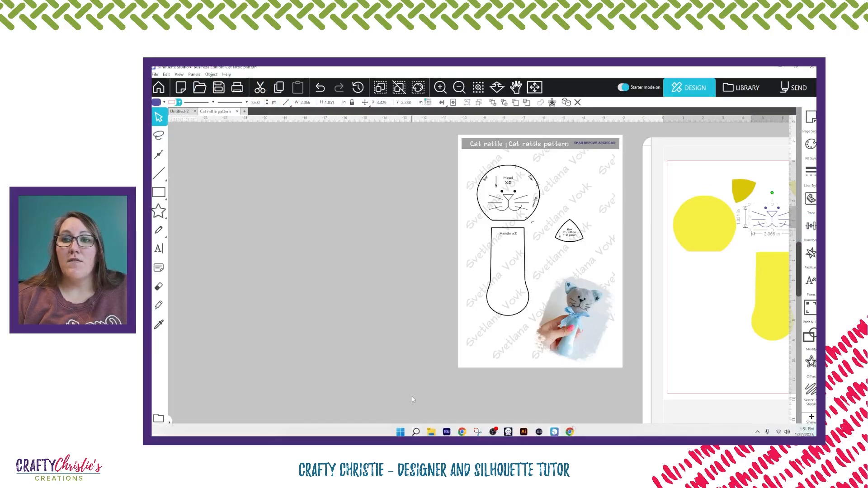
pyautogui.moveTo(415, 435); pyautogui.dragTo(478, 435)
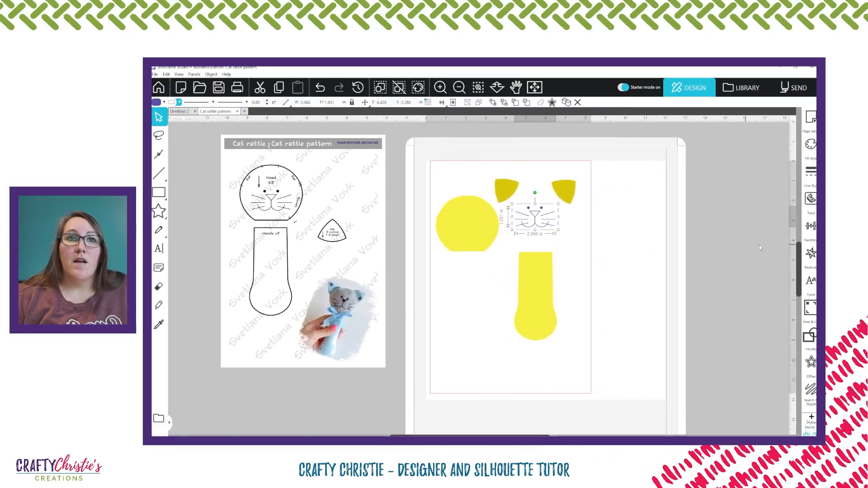
pyautogui.click(812, 364)
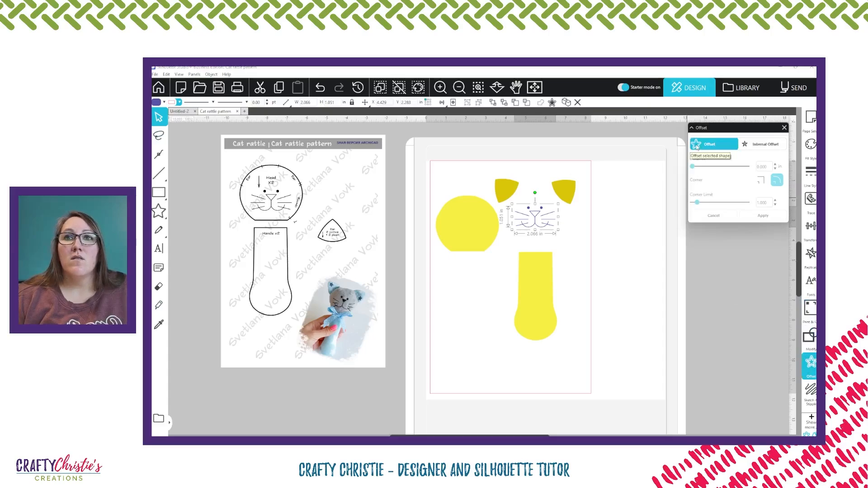
pyautogui.click(697, 144)
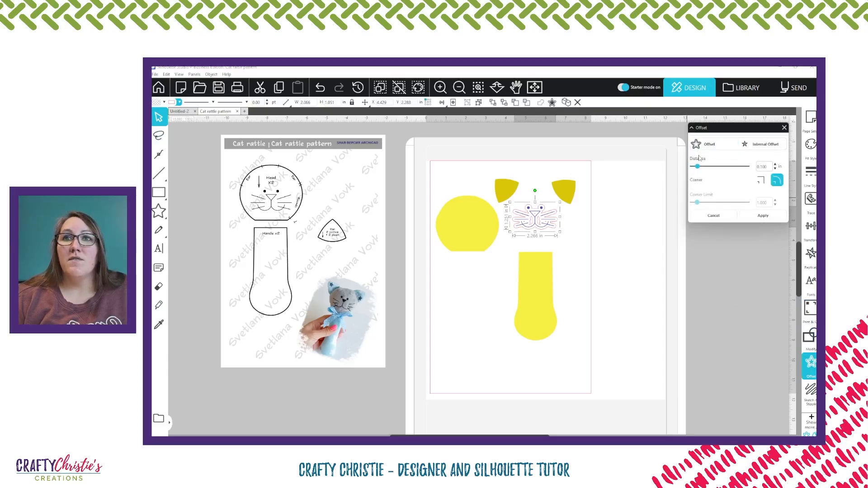
pyautogui.click(776, 170)
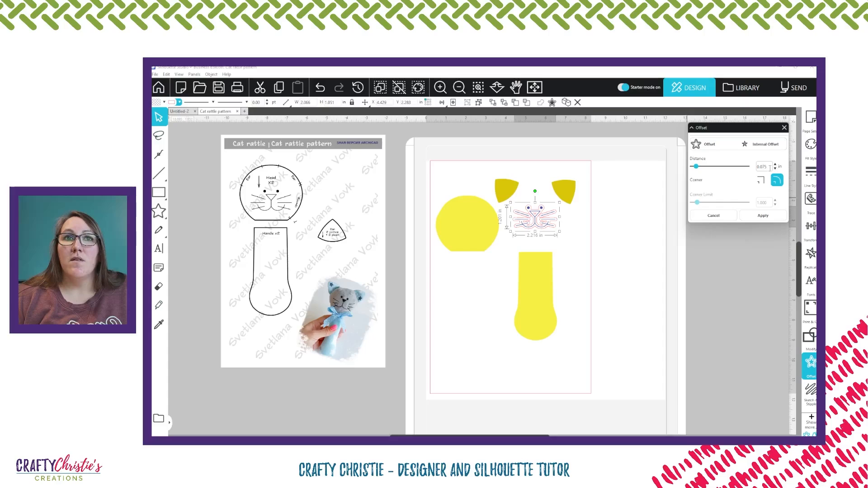
pyautogui.click(764, 216)
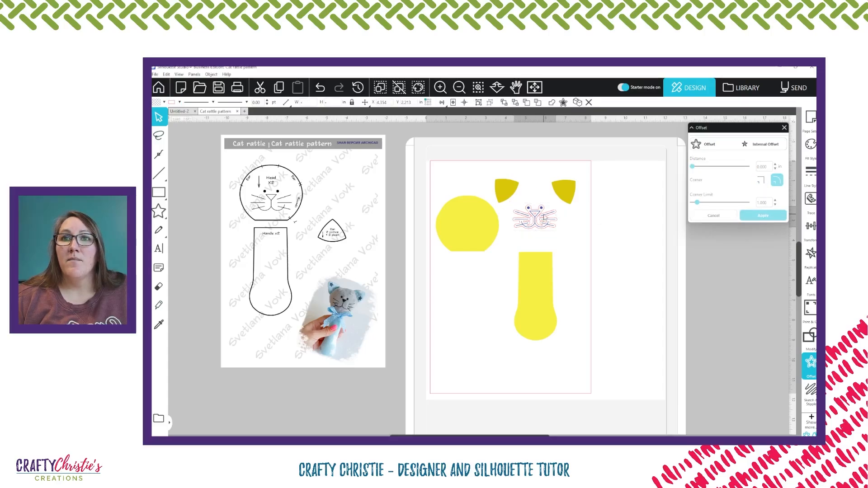
# Move the purple face outside the page's cut border and delete the small inner contour from its offset outline.
pyautogui.moveTo(535, 217); pyautogui.dragTo(642, 217)
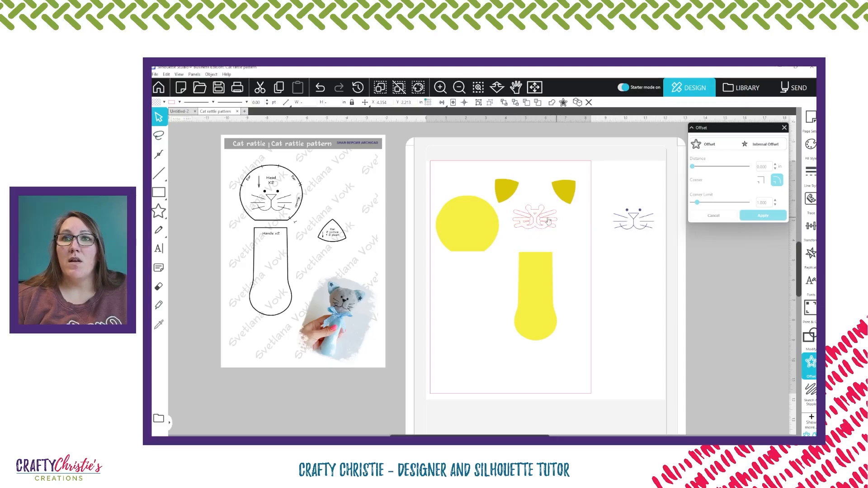
pyautogui.click(546, 218)
pyautogui.doubleClick(536, 216)
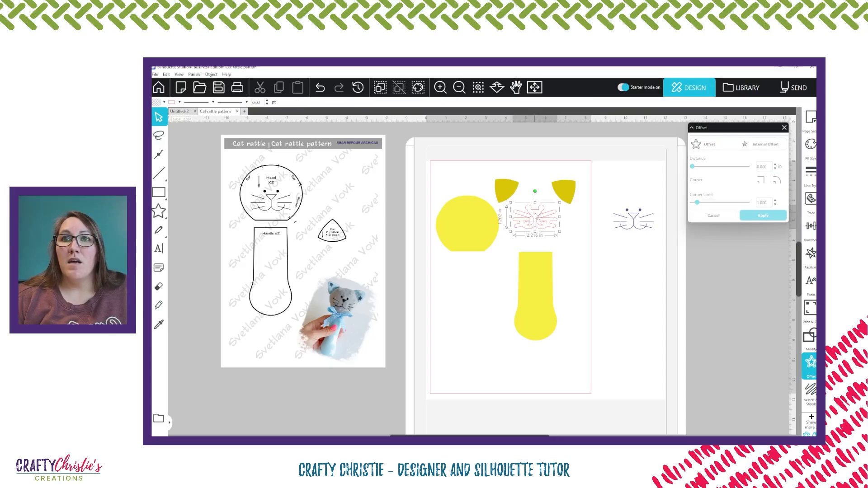
pyautogui.click(538, 221)
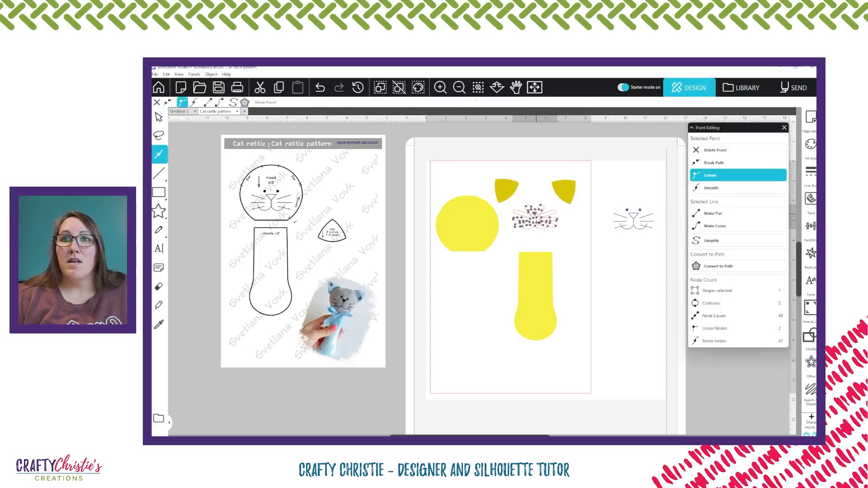
pyautogui.press('Delete')
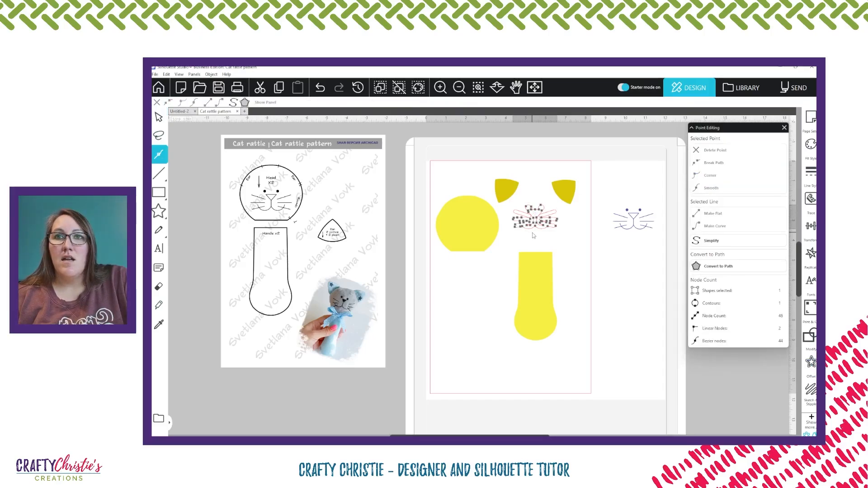
pyautogui.click(555, 244)
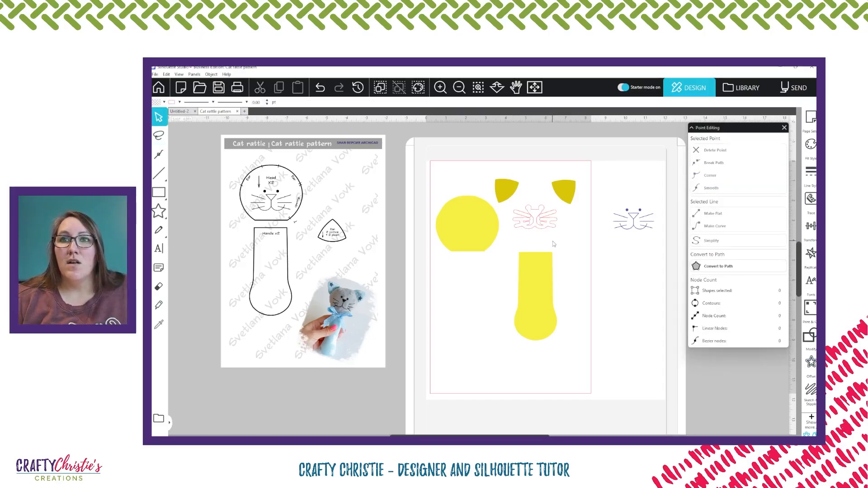
# Release the compound path of the purple cat face so its features become separate shapes.
pyautogui.click(537, 220)
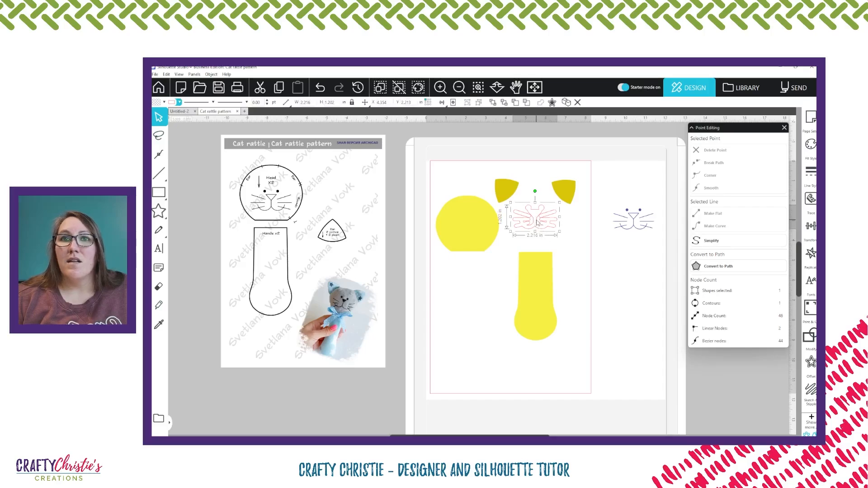
pyautogui.click(628, 229)
pyautogui.rightClick(633, 225)
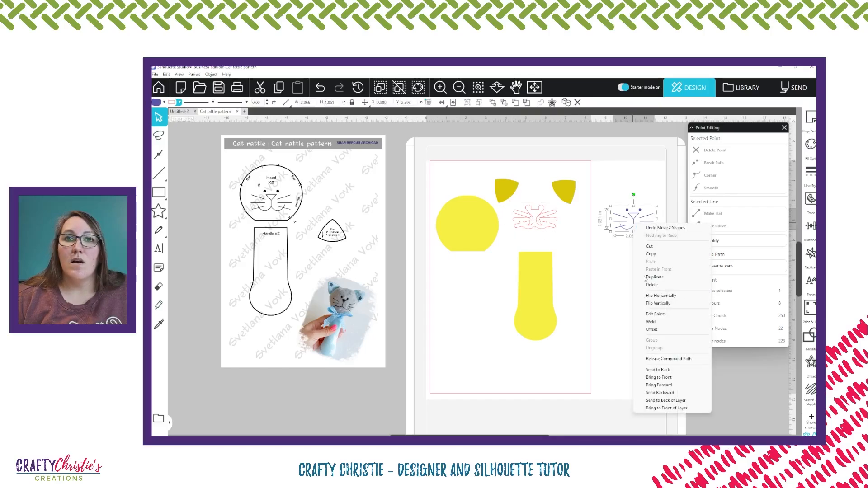
pyautogui.click(659, 360)
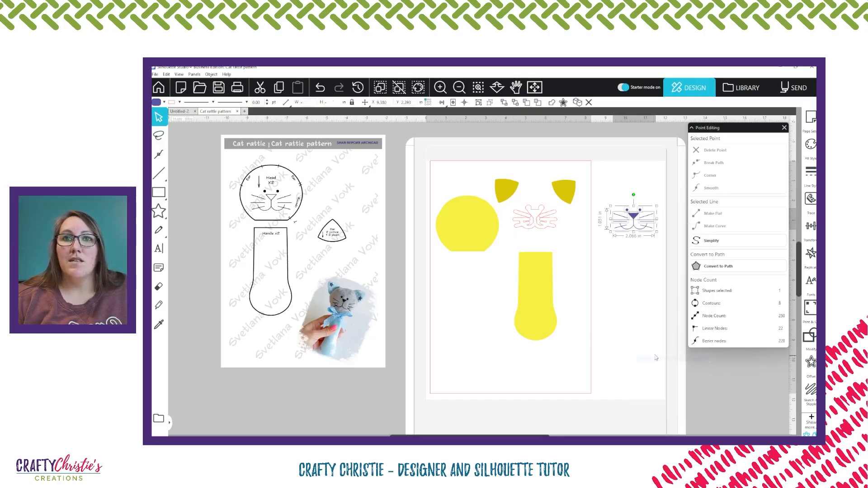
pyautogui.click(637, 282)
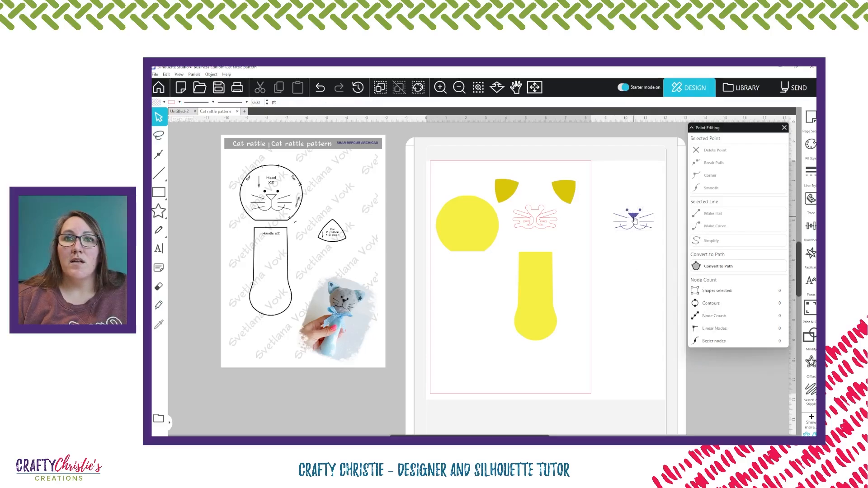
pyautogui.click(618, 223)
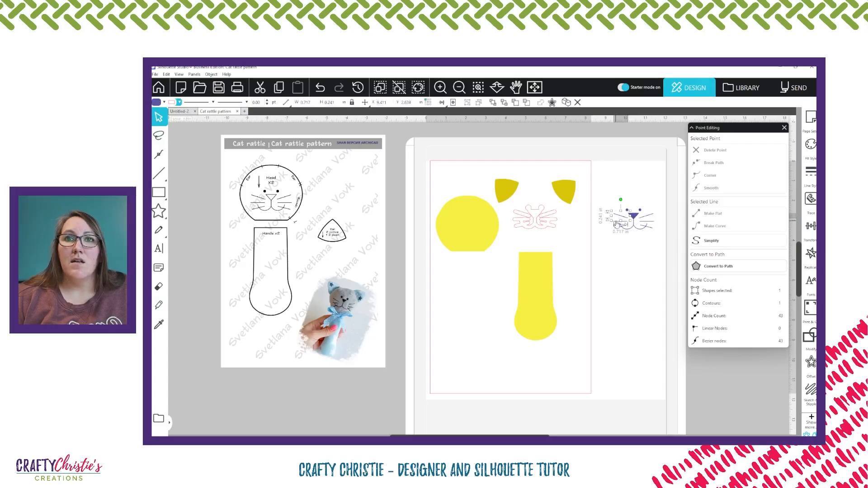
pyautogui.click(603, 217)
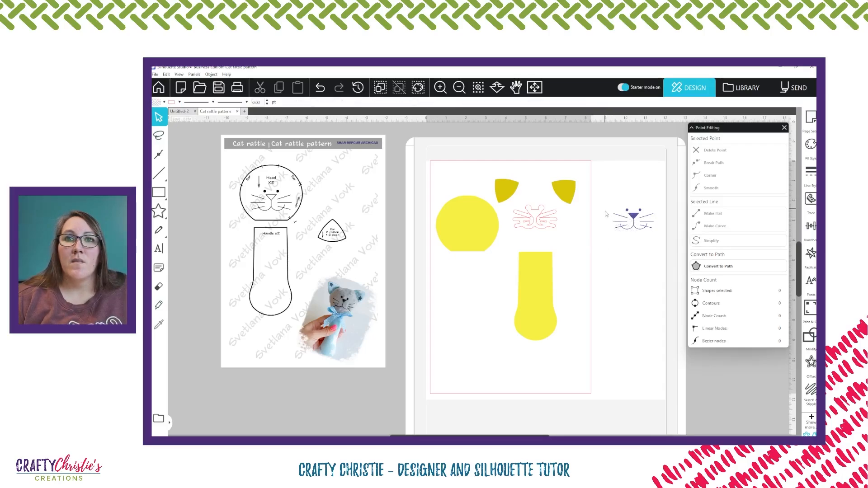
# Offset the purple nose, mouth and whiskers by 0.050 in, leaving the eyes out of the selection.
pyautogui.moveTo(603, 211); pyautogui.dragTo(652, 239)
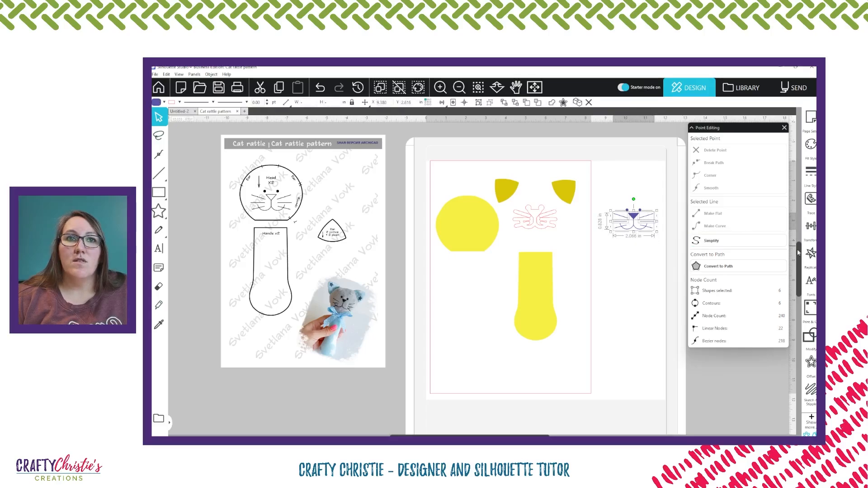
pyautogui.click(811, 362)
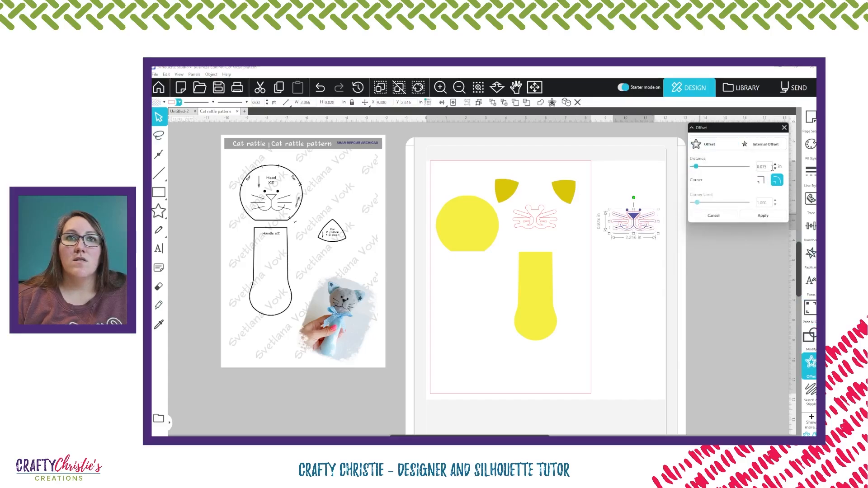
pyautogui.click(776, 169)
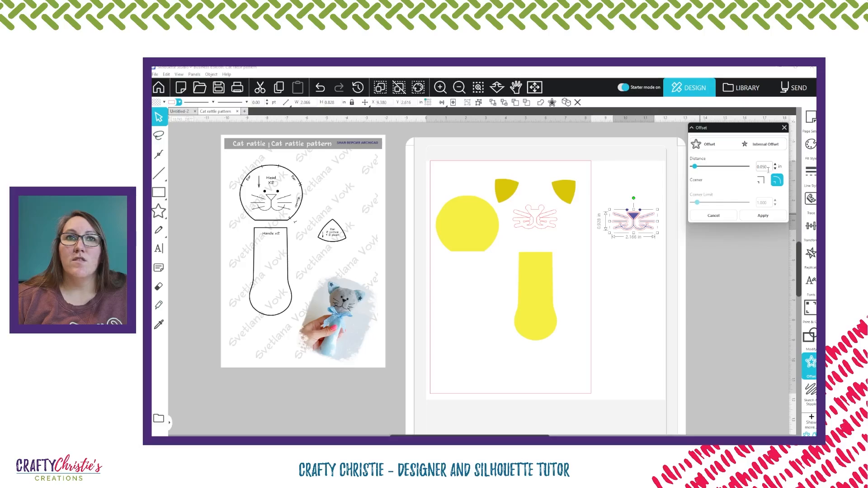
pyautogui.click(764, 216)
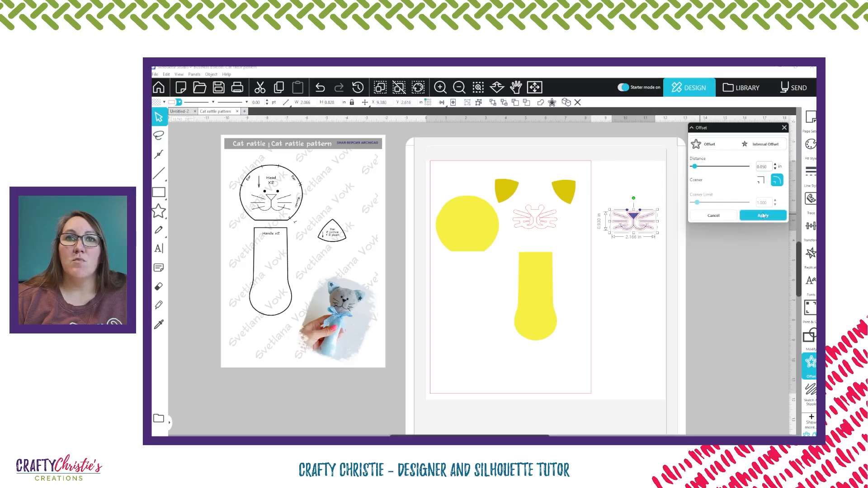
pyautogui.click(645, 224)
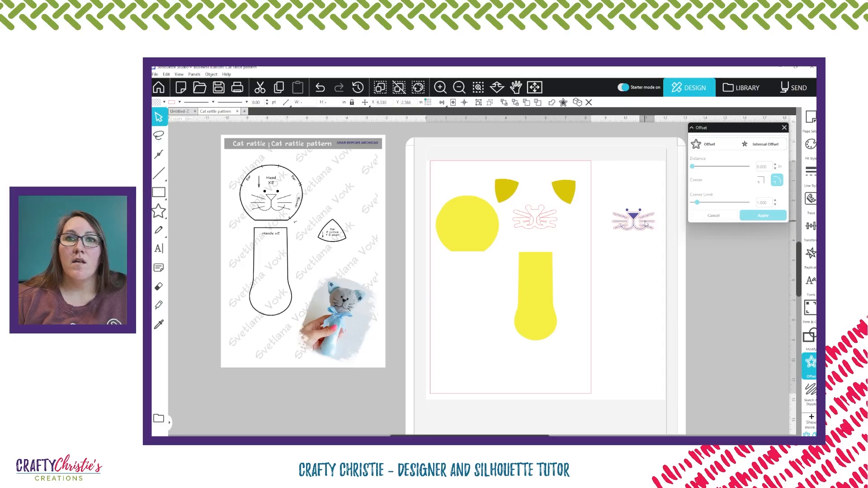
# Move the purple nose, mouth and left whiskers off their new offset outlines to the empty area below.
pyautogui.click(636, 200)
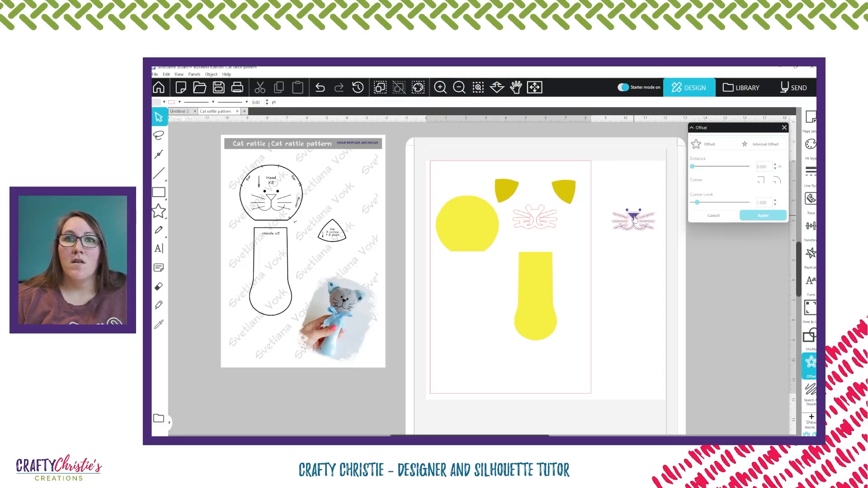
pyautogui.moveTo(634, 218)
pyautogui.mouseDown()
pyautogui.moveTo(617, 278)
pyautogui.moveTo(625, 292)
pyautogui.mouseUp()
pyautogui.moveTo(622, 224); pyautogui.dragTo(627, 244)
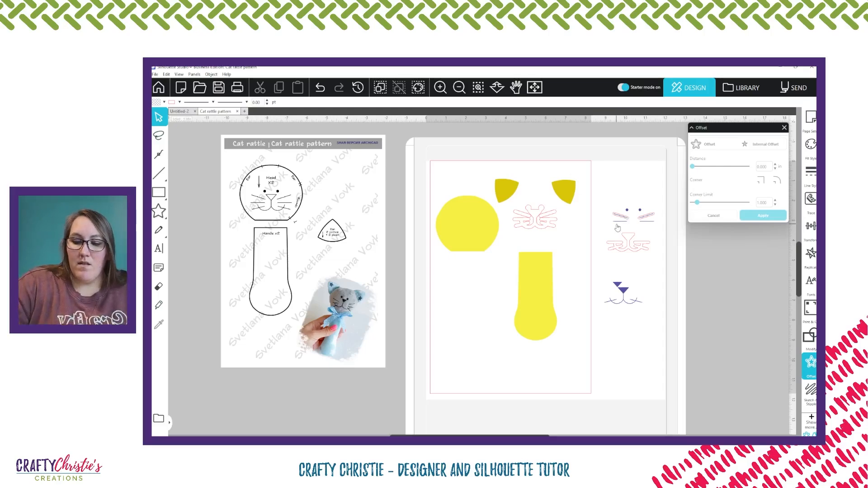
pyautogui.moveTo(619, 237); pyautogui.dragTo(619, 223)
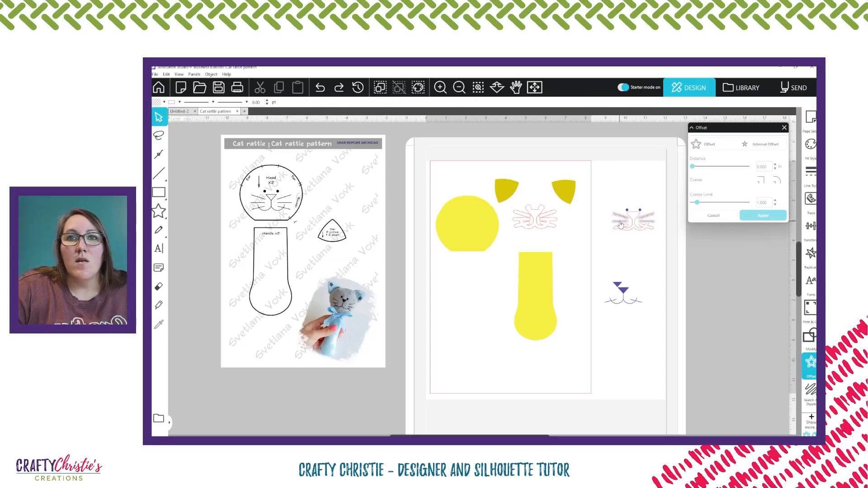
pyautogui.click(620, 224)
pyautogui.moveTo(620, 224); pyautogui.dragTo(618, 271)
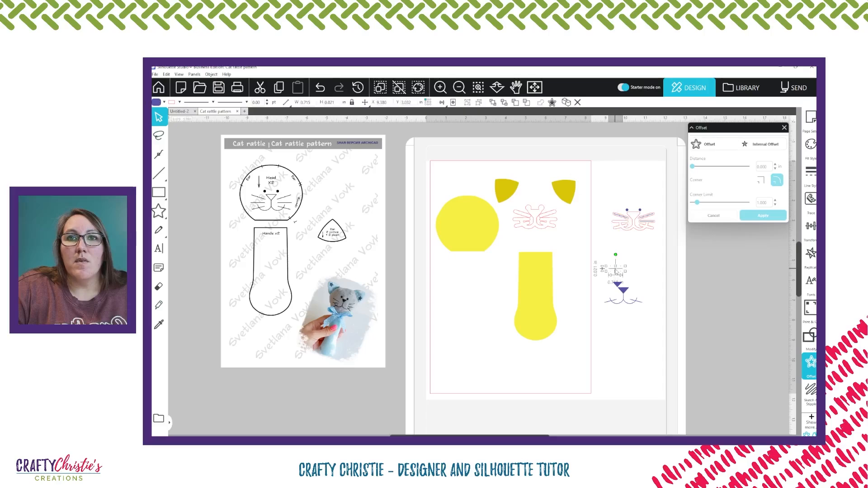
pyautogui.click(621, 218)
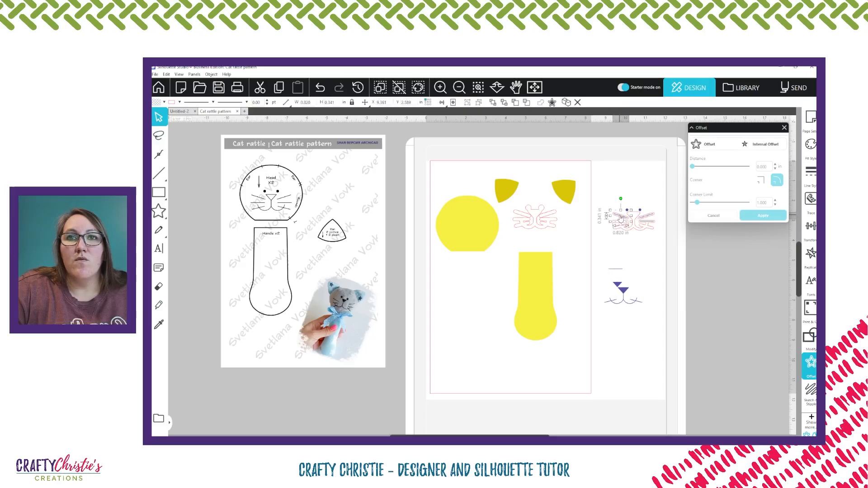
pyautogui.click(647, 218)
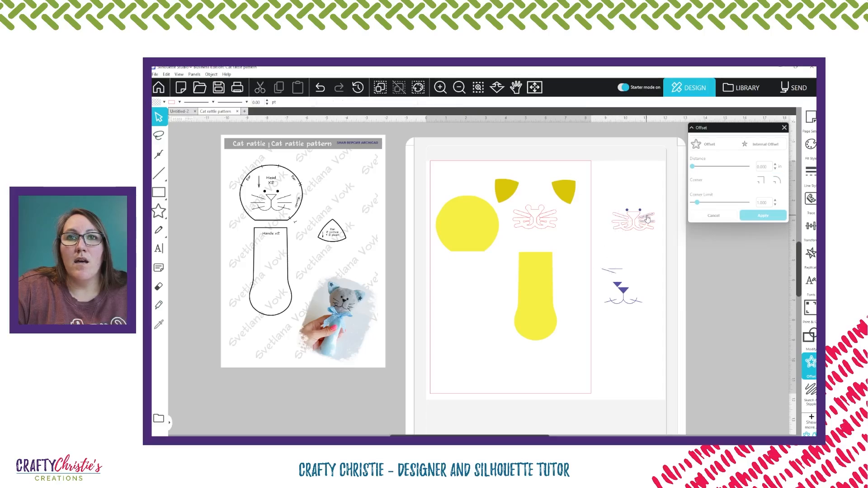
pyautogui.moveTo(648, 218); pyautogui.dragTo(642, 273)
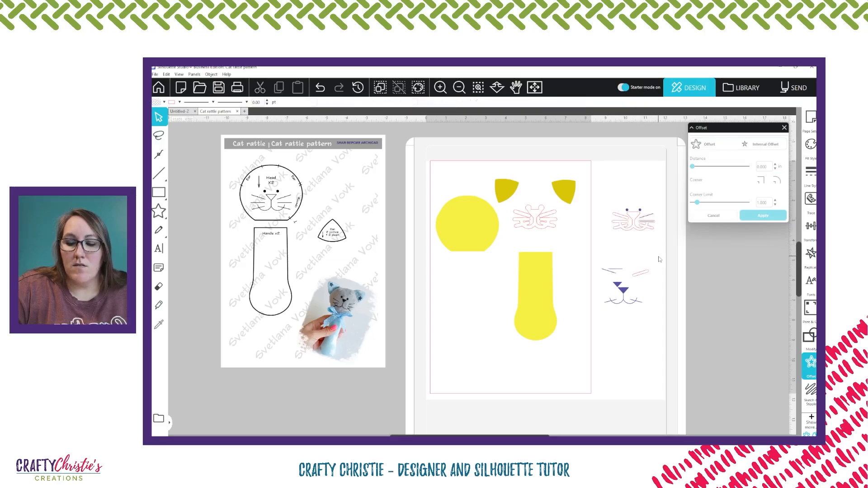
pyautogui.hotkey('ctrl', 'z')
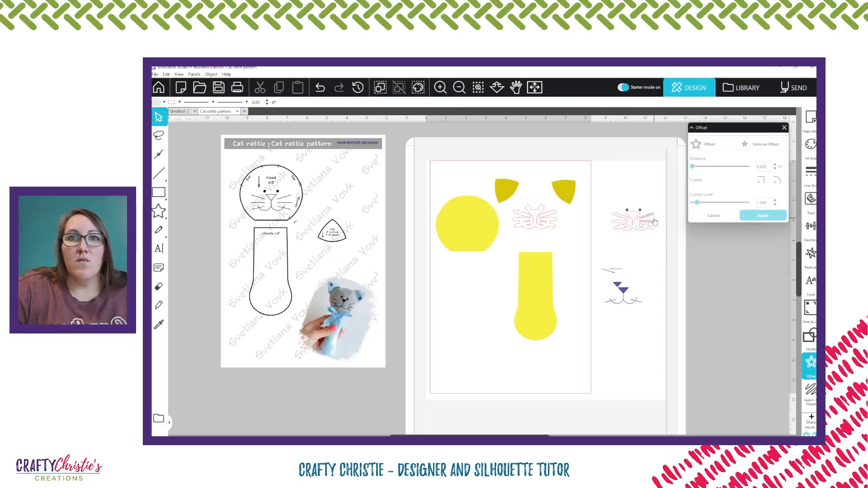
# Move the two right purple whiskers off their offset outlines to the other original face parts below.
pyautogui.click(651, 220)
pyautogui.moveTo(650, 220); pyautogui.dragTo(628, 286)
pyautogui.click(647, 225)
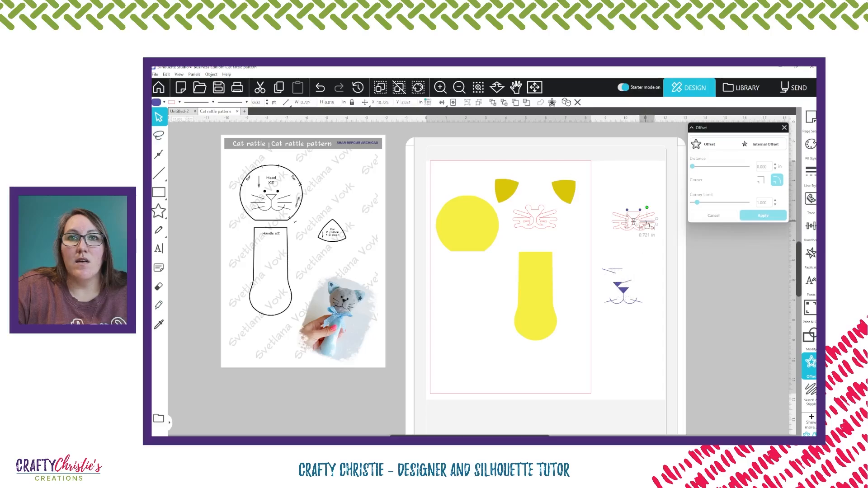
pyautogui.moveTo(647, 224); pyautogui.dragTo(631, 294)
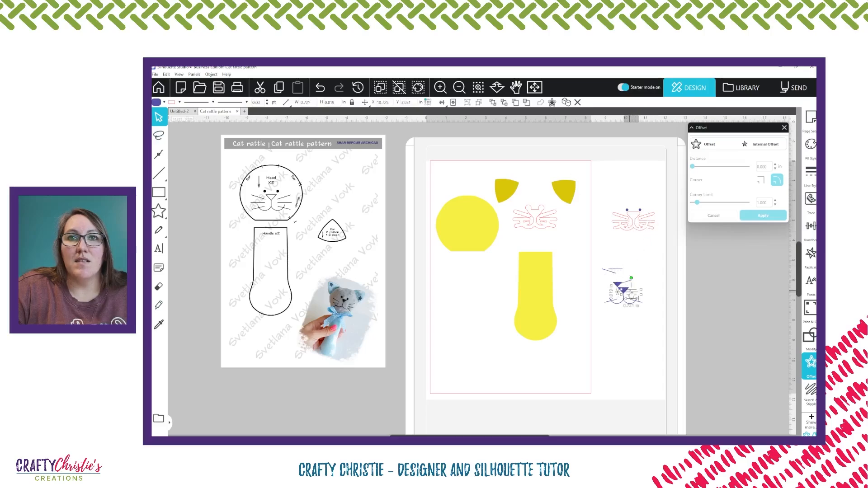
pyautogui.click(625, 209)
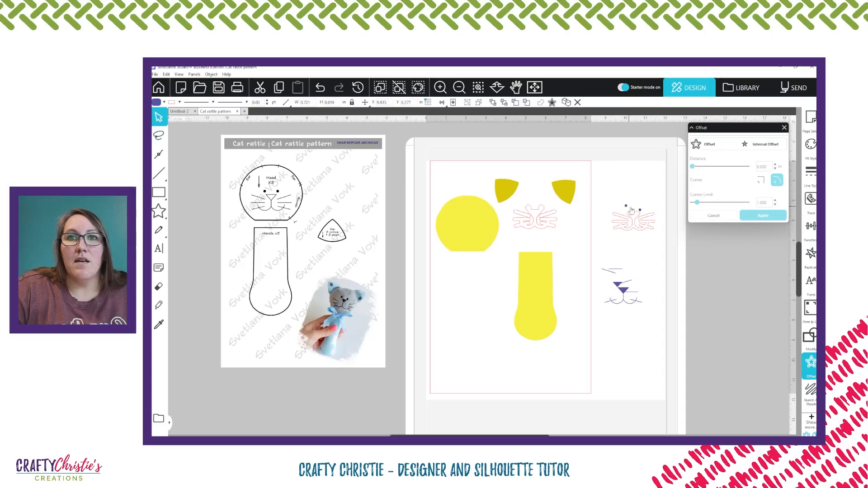
pyautogui.click(627, 212)
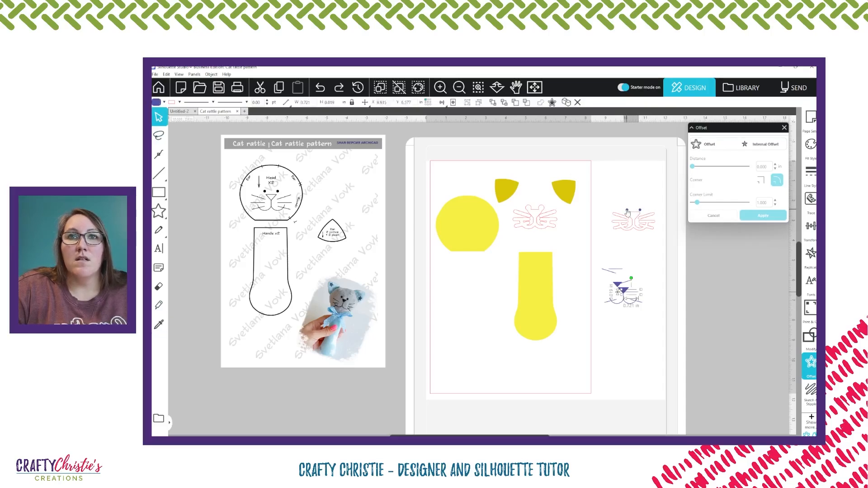
pyautogui.keyDown('shift'); pyautogui.click(628, 210); pyautogui.keyUp('shift')
pyautogui.click(657, 280)
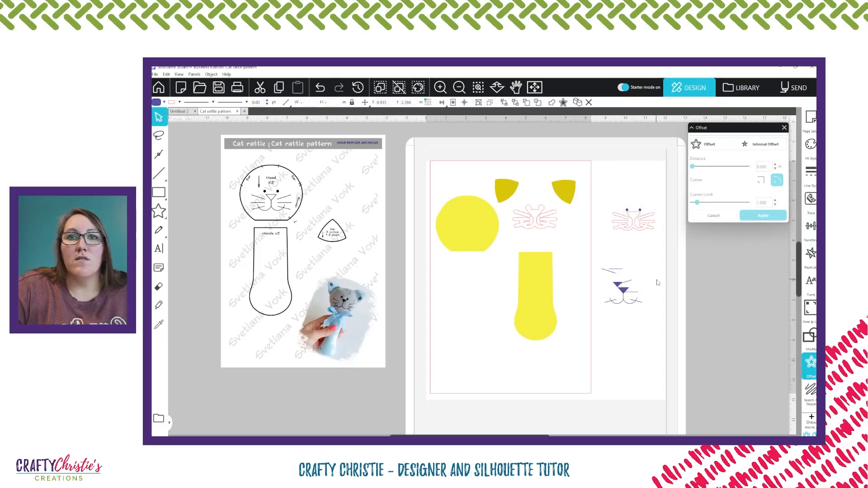
# Select both purple eyes and nudge them upward, clear of the offset face outline.
pyautogui.click(627, 212)
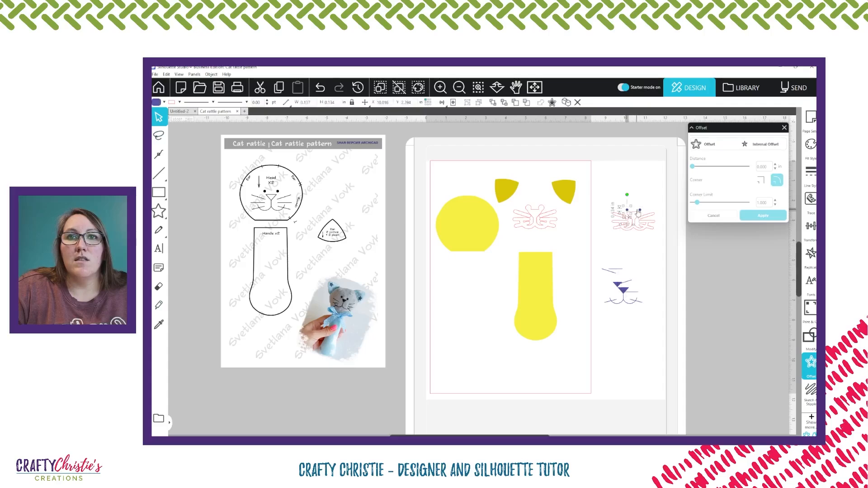
pyautogui.keyDown('shift'); pyautogui.click(641, 212); pyautogui.keyUp('shift')
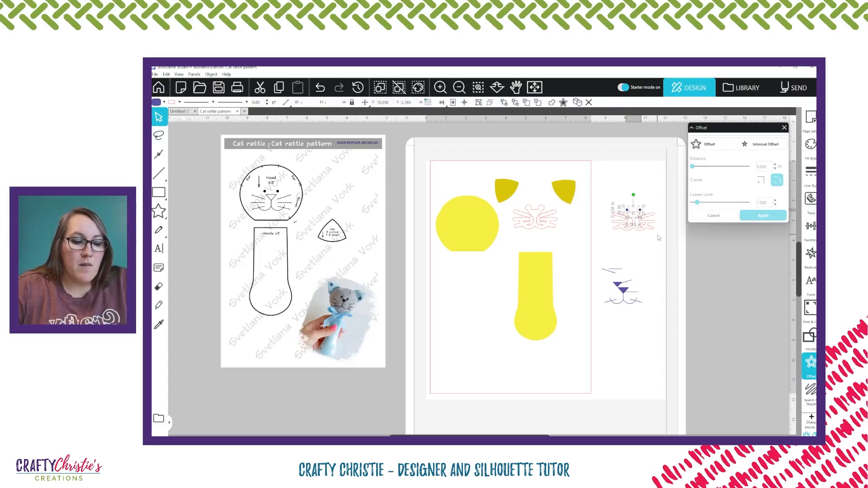
pyautogui.press('Up')
pyautogui.press('Up')
pyautogui.press('Up')
pyautogui.press('Up')
pyautogui.press('Up')
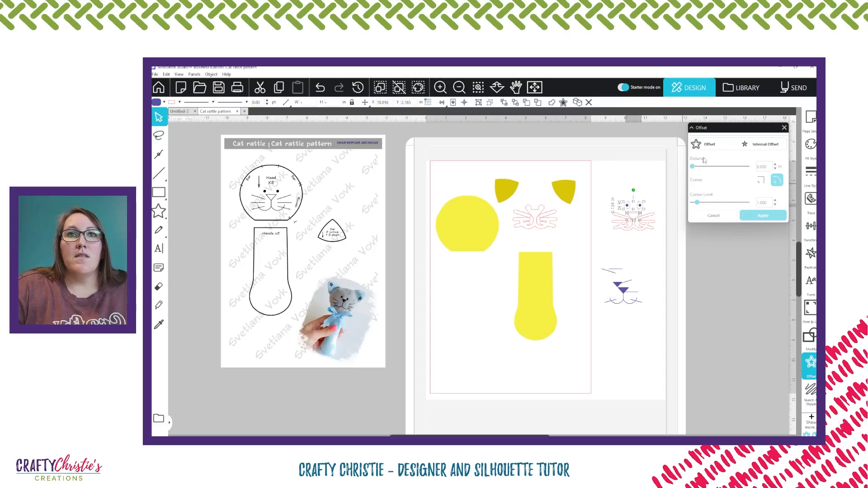
# Offset the two purple eyes by 0.050 in with rounded corners.
pyautogui.click(712, 141)
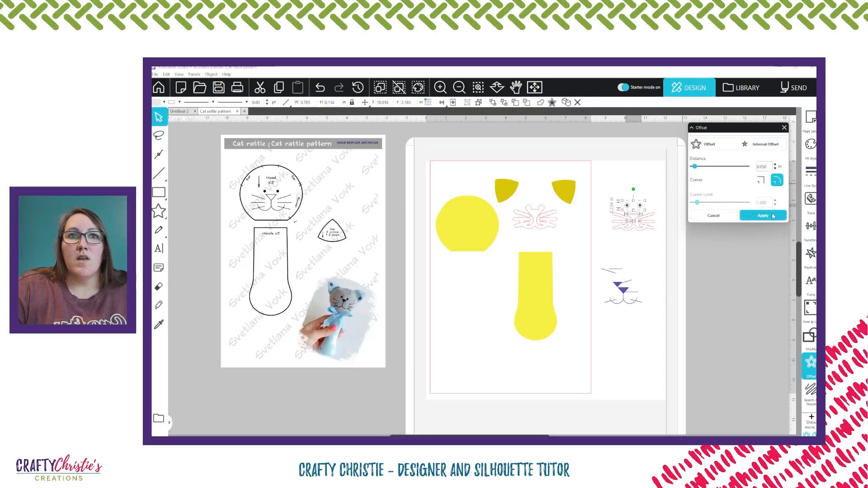
pyautogui.click(773, 215)
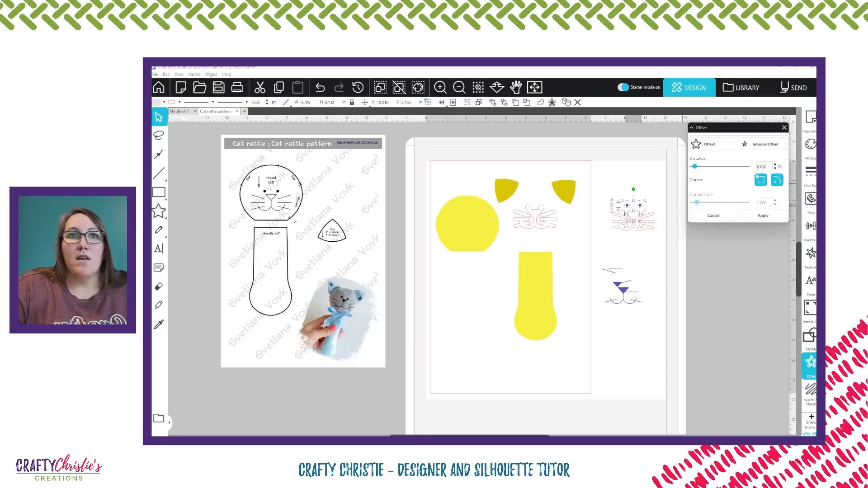
pyautogui.click(763, 217)
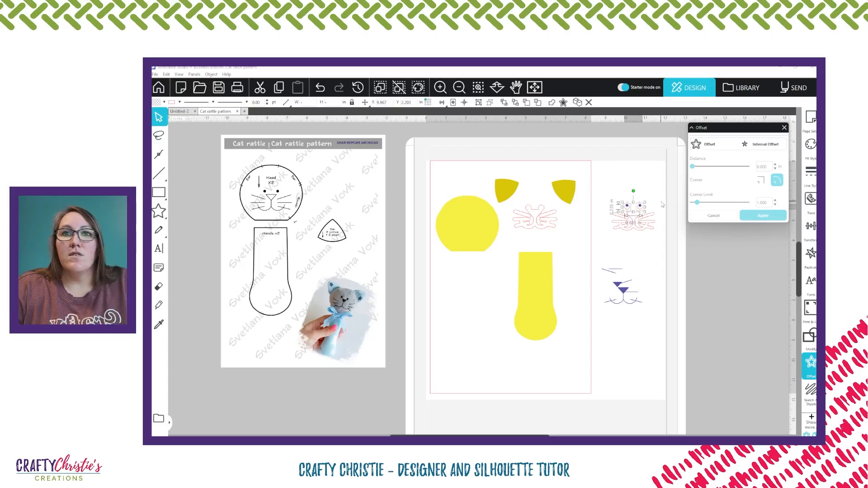
# Delete the original purple eyes, nose, mouth and whiskers, keeping only their new offset outlines.
pyautogui.click(648, 199)
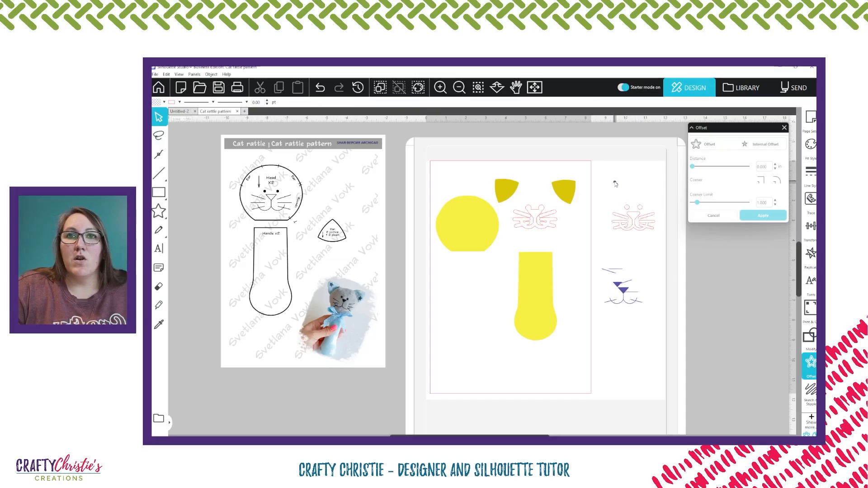
pyautogui.moveTo(619, 190); pyautogui.dragTo(622, 196)
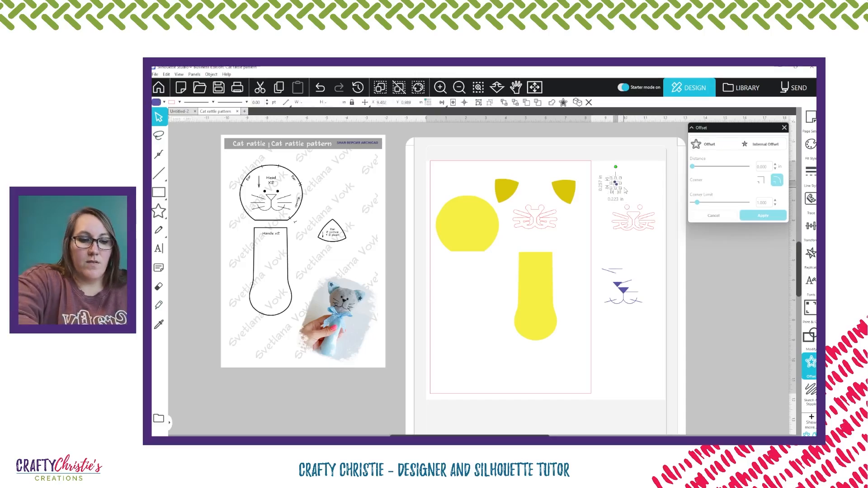
pyautogui.press('Delete')
pyautogui.moveTo(597, 251); pyautogui.dragTo(633, 322)
pyautogui.press('Delete')
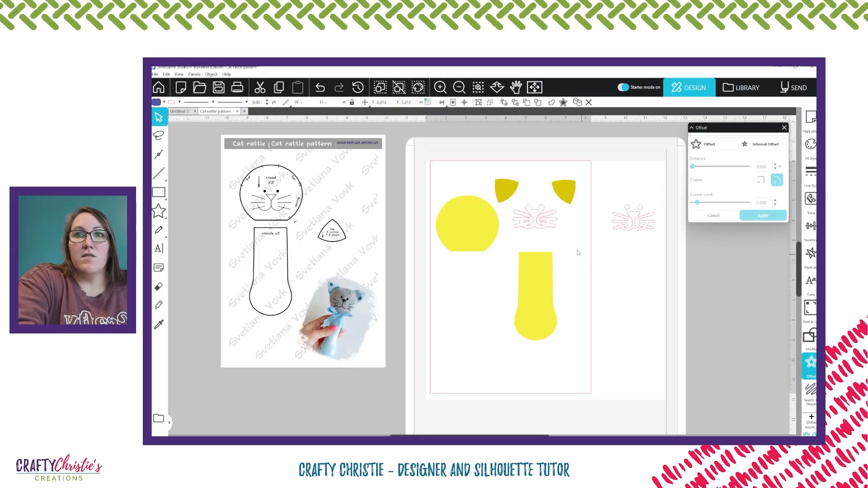
# Delete the earlier face offset between the yellow ears, including its two inner whisker contours.
pyautogui.click(545, 225)
pyautogui.press('Delete')
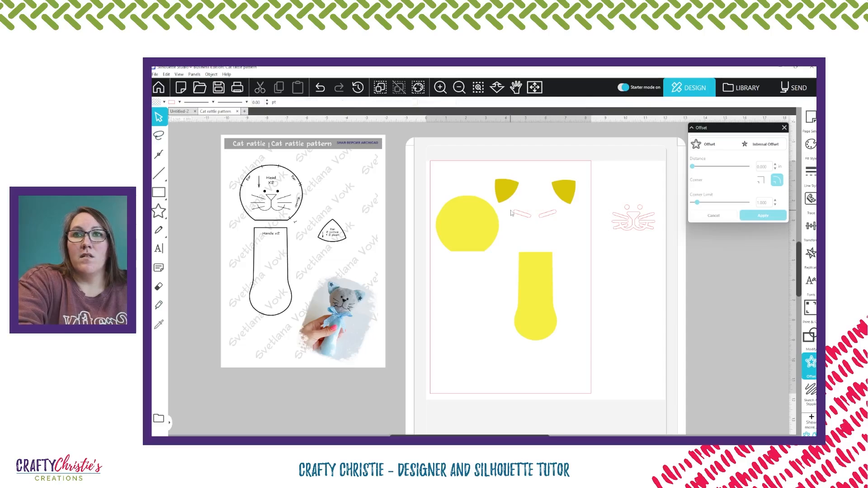
pyautogui.click(523, 215)
pyautogui.press('Delete')
pyautogui.click(545, 214)
pyautogui.press('Delete')
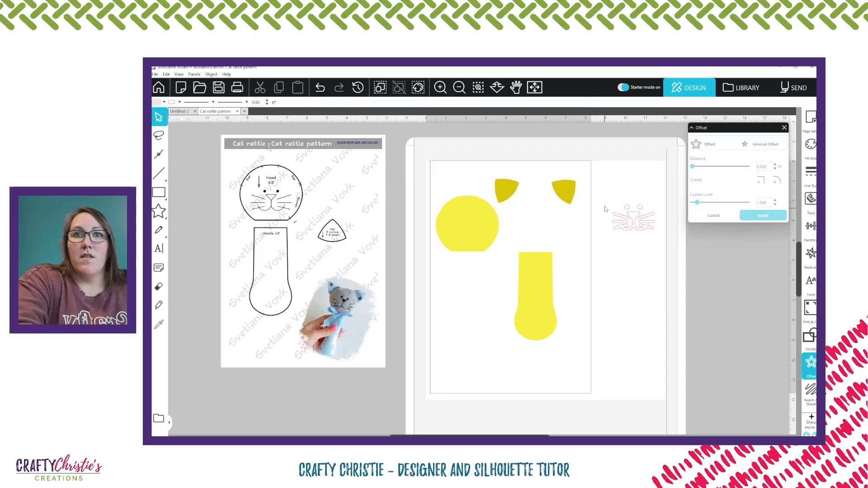
# Combine the offset eye, nose, mouth and whisker outlines into one compound path.
pyautogui.click(612, 216)
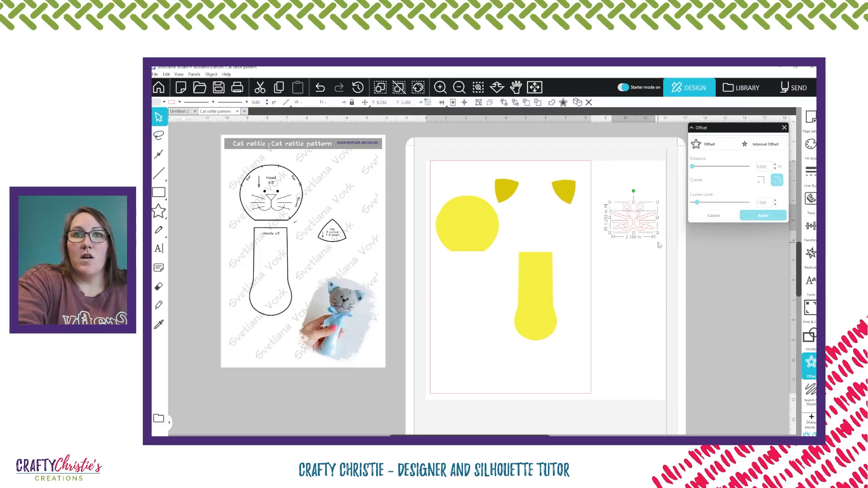
pyautogui.rightClick(640, 221)
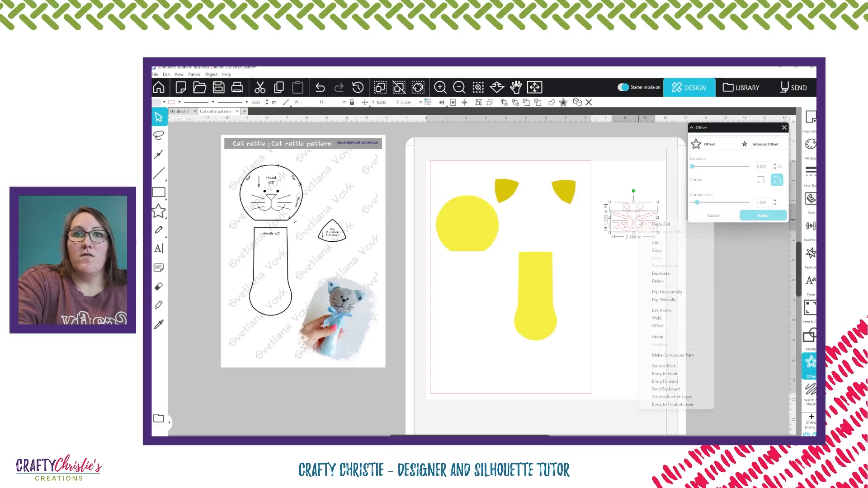
pyautogui.click(656, 355)
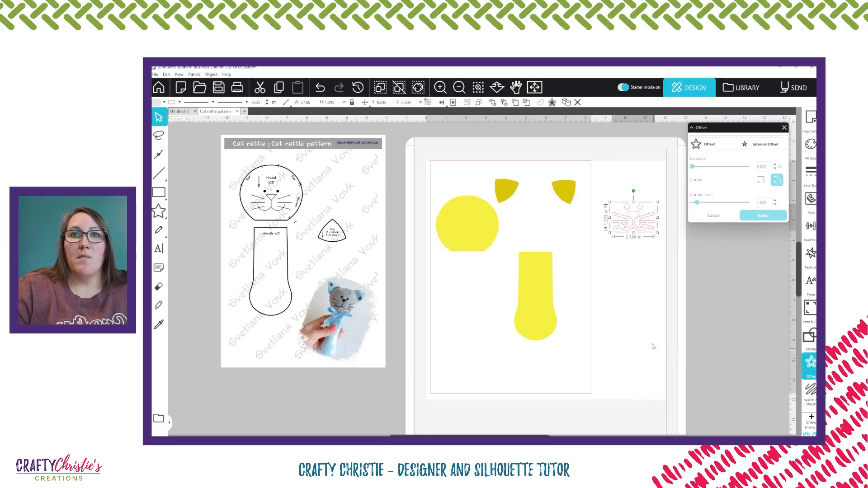
# Fill the compound cat face with purple.
pyautogui.click(163, 103)
pyautogui.click(169, 118)
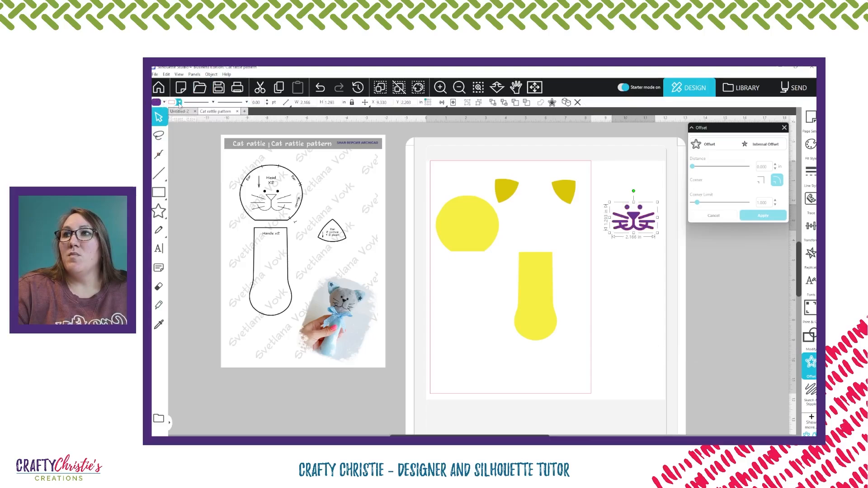
pyautogui.click(179, 103)
pyautogui.click(191, 113)
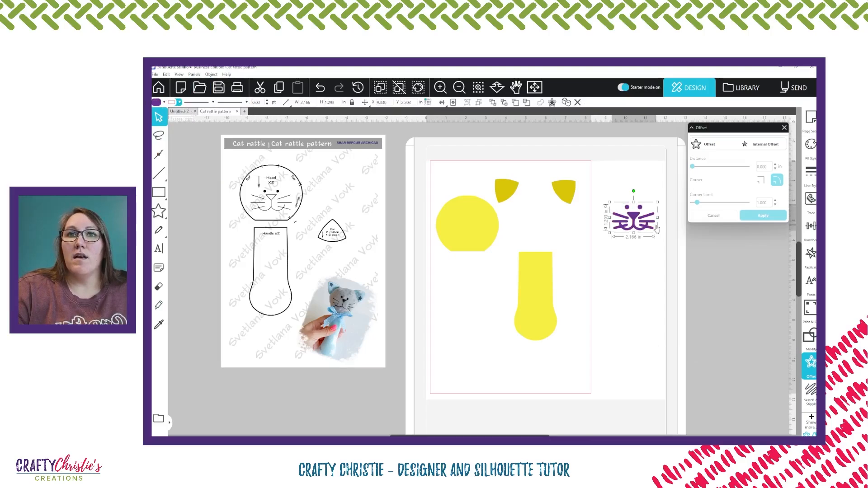
# Test the purple face on the yellow head, place it between the ears and the handle piece, and open the Send view.
pyautogui.moveTo(646, 223); pyautogui.dragTo(481, 230)
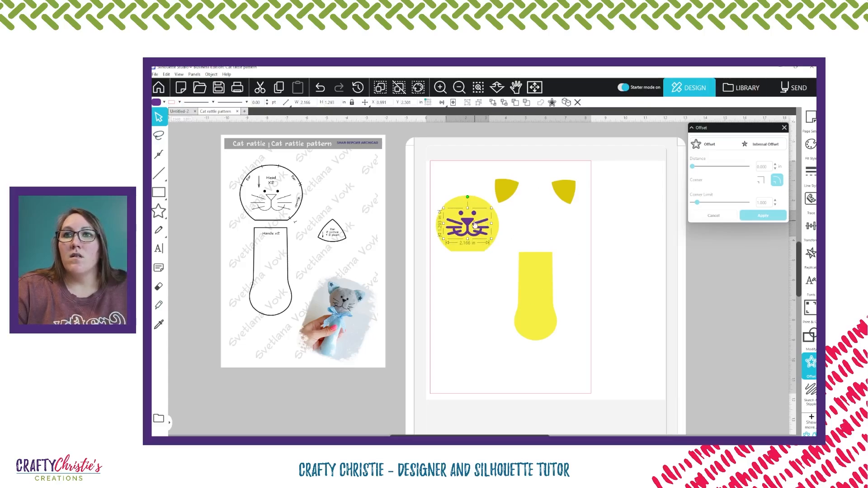
pyautogui.moveTo(475, 224); pyautogui.dragTo(543, 223)
pyautogui.click(793, 88)
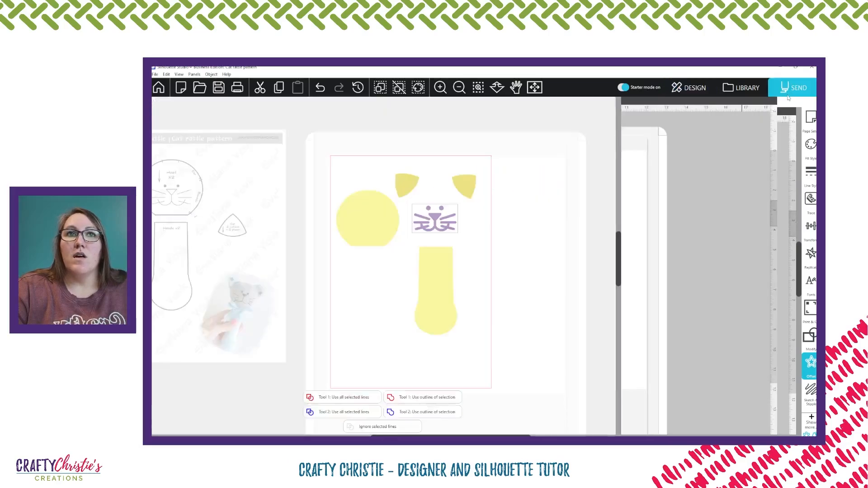